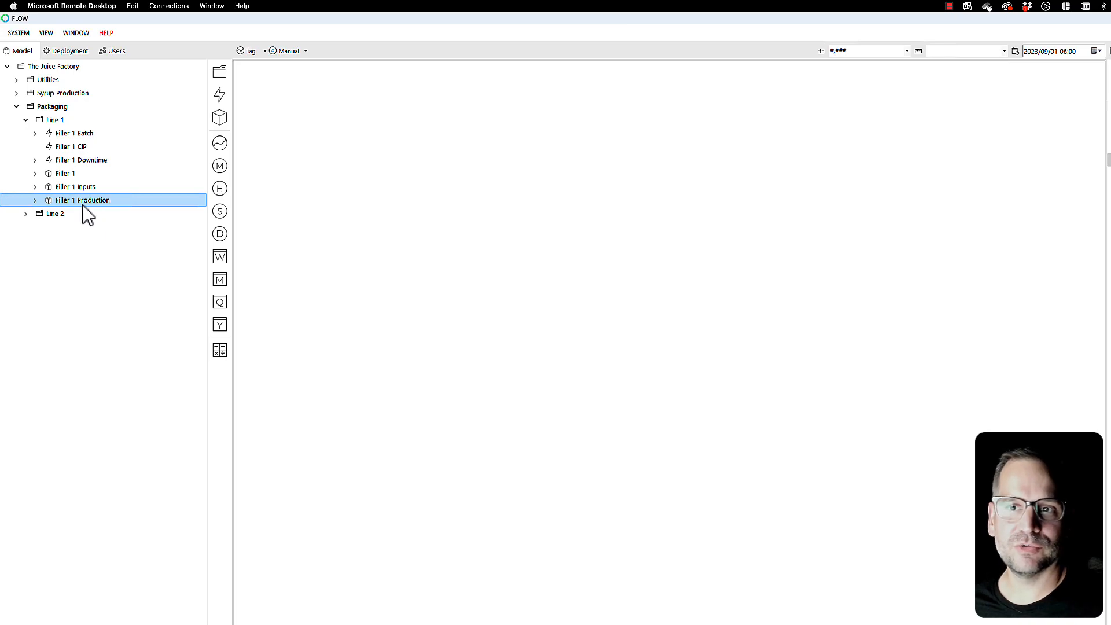
# Open the Total (bottles) measure under Filler 1 Production and examine its retrieval formula.
pyautogui.click(36, 201)
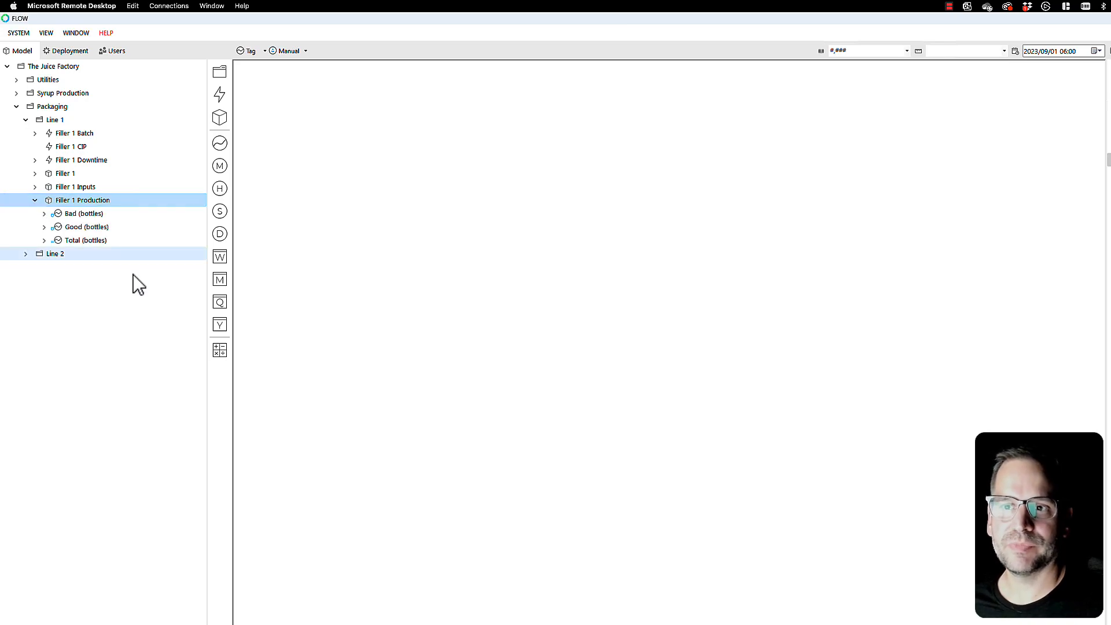
pyautogui.click(44, 240)
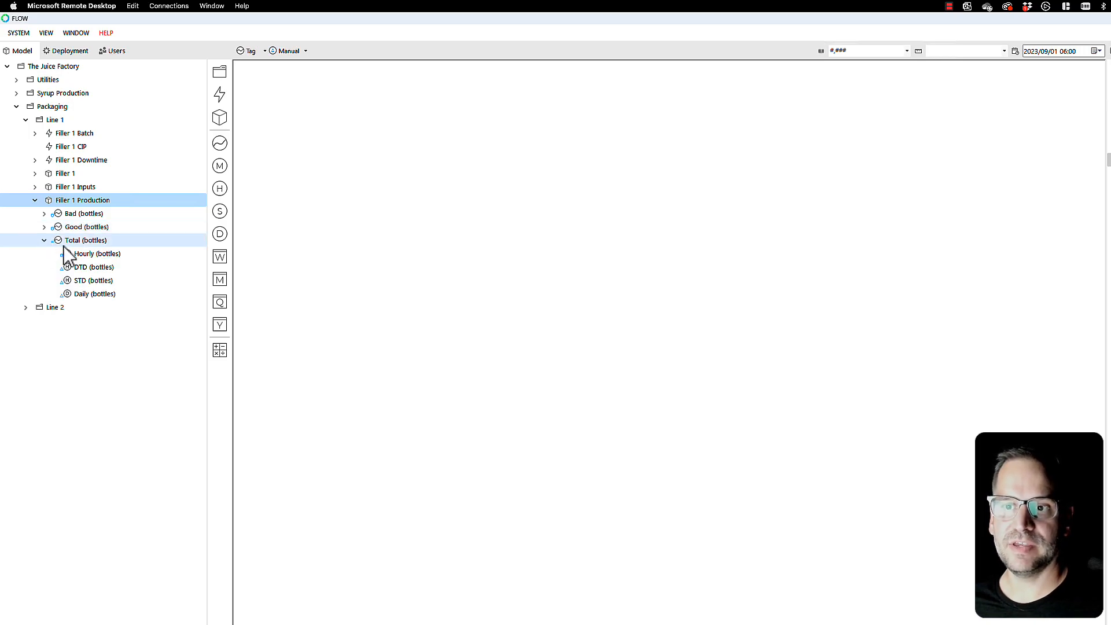
pyautogui.click(65, 241)
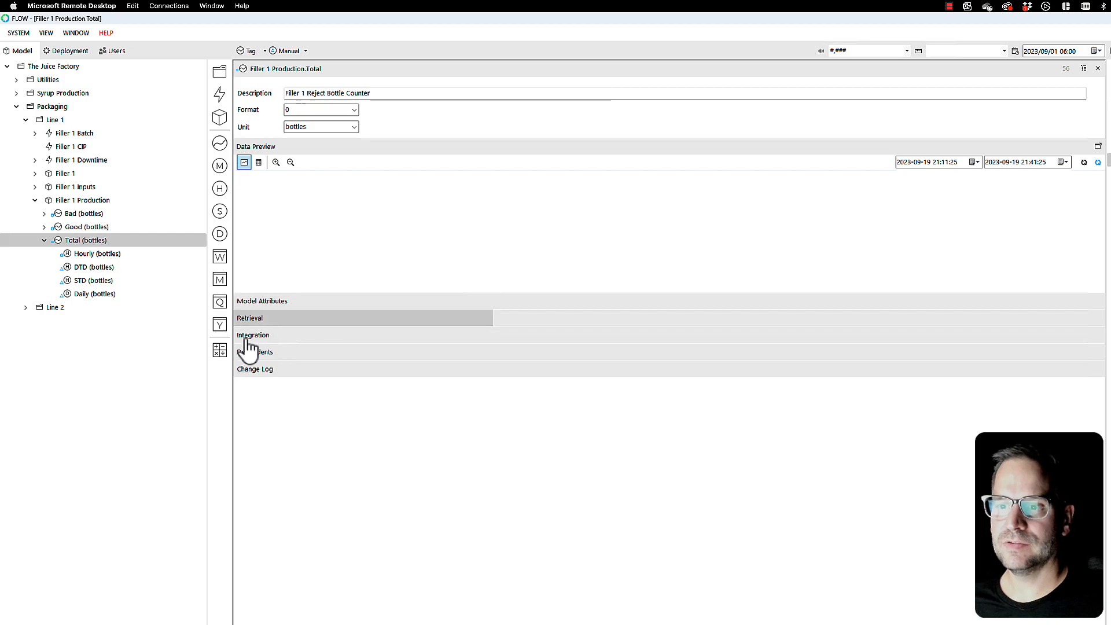
pyautogui.click(247, 320)
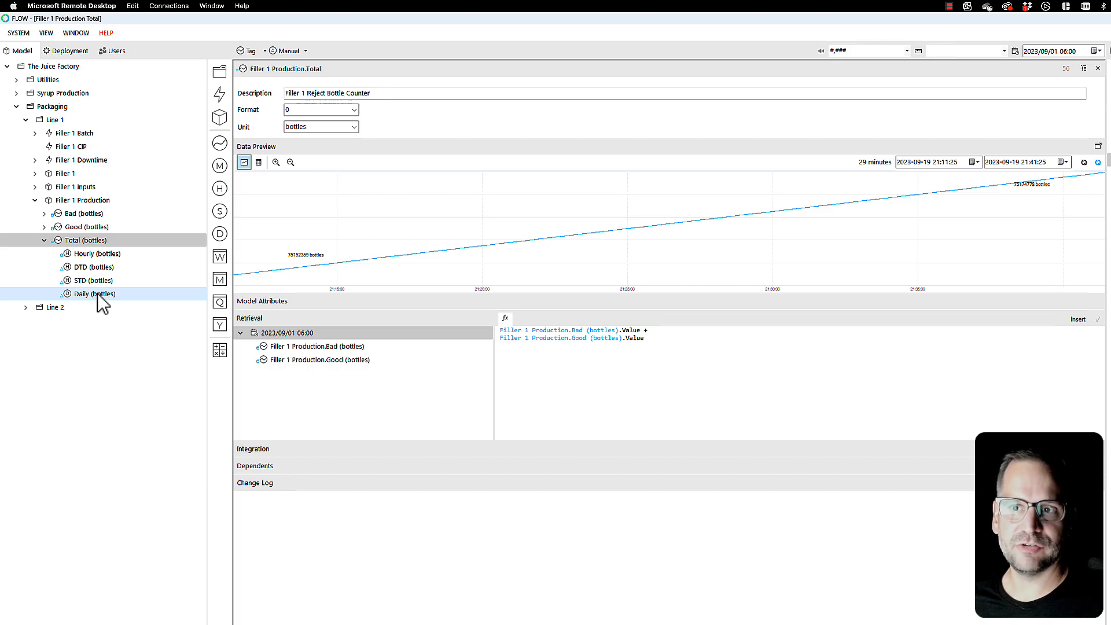
# View the Hourly (bottles) measure of Total in the enlarged data preview, extended to about two days of history.
pyautogui.click(84, 254)
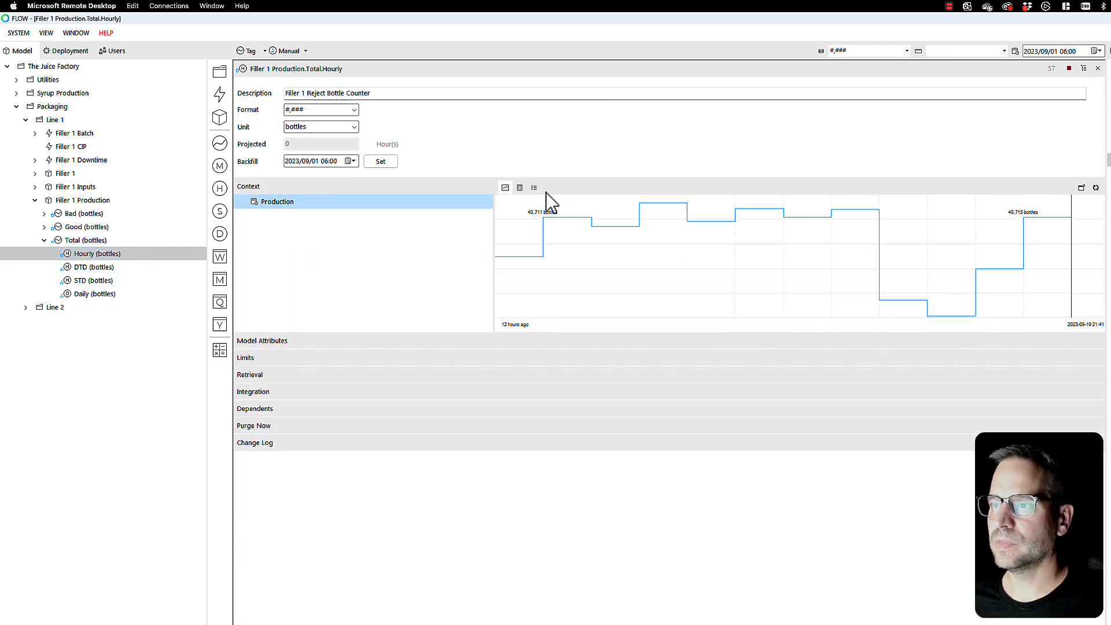
pyautogui.click(1081, 188)
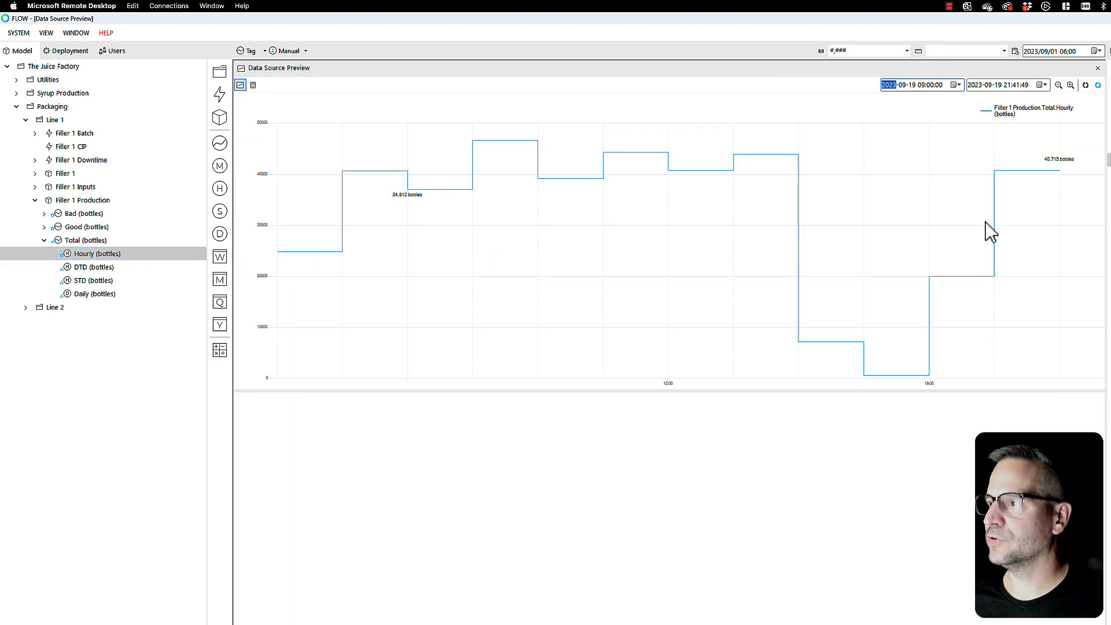
pyautogui.click(1058, 86)
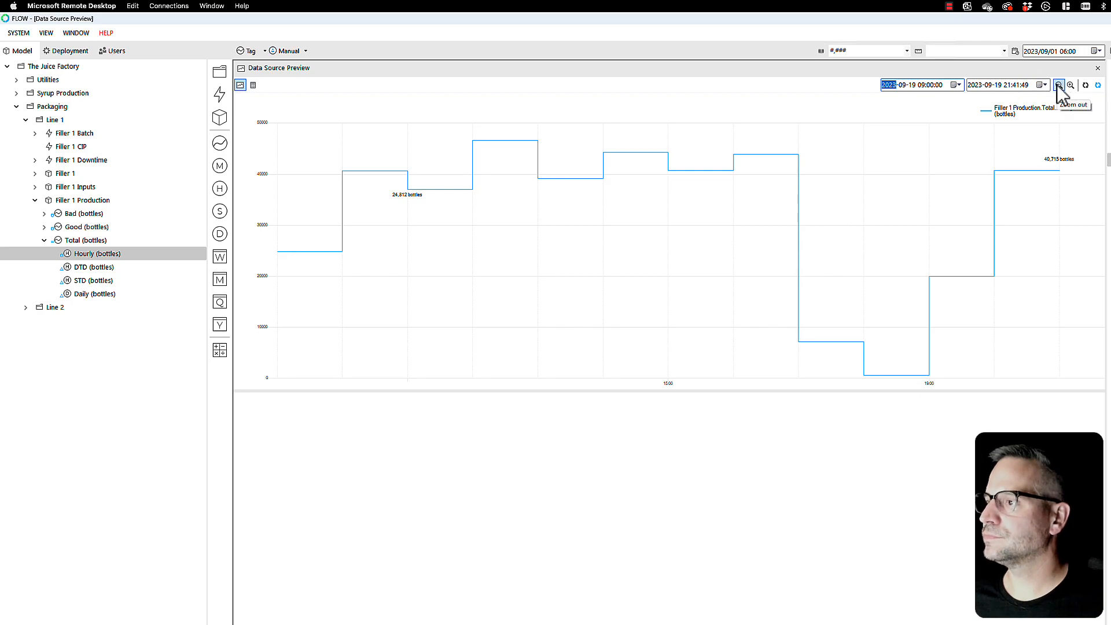
pyautogui.click(1058, 86)
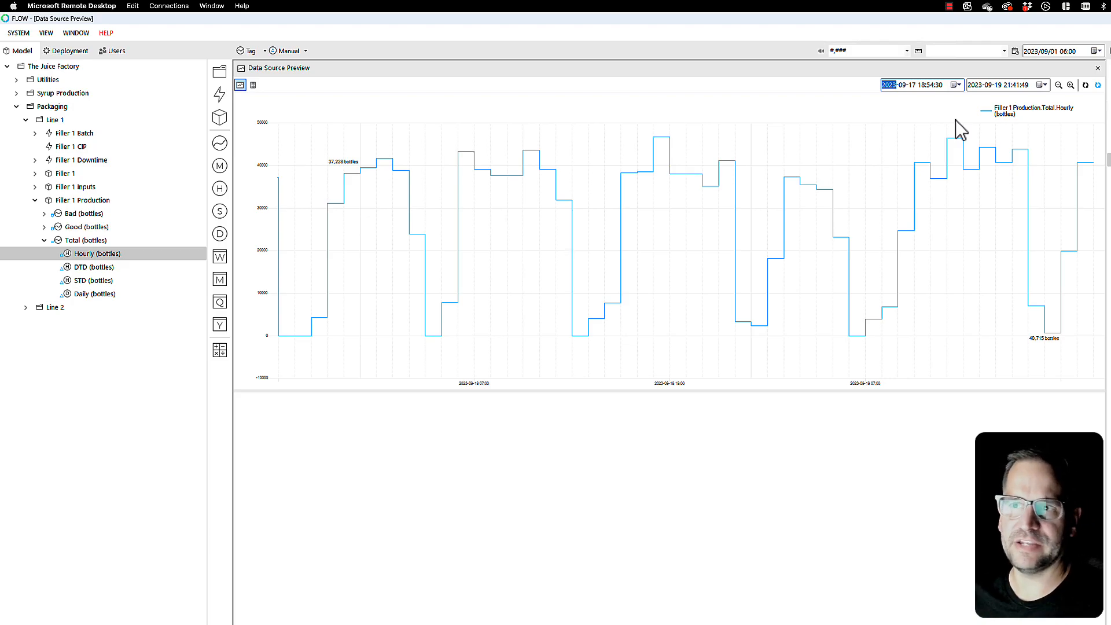
# Create a calculated measure from Total's Hourly (bottles) and name it "12h Run Rate".
pyautogui.click(68, 255)
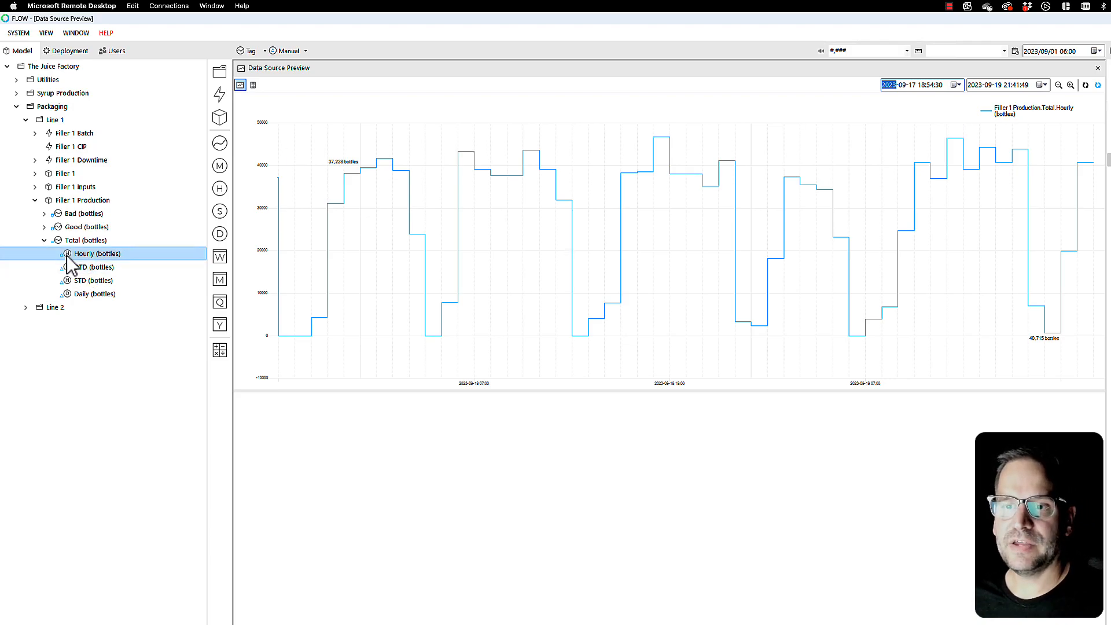
pyautogui.moveTo(68, 257); pyautogui.dragTo(221, 353)
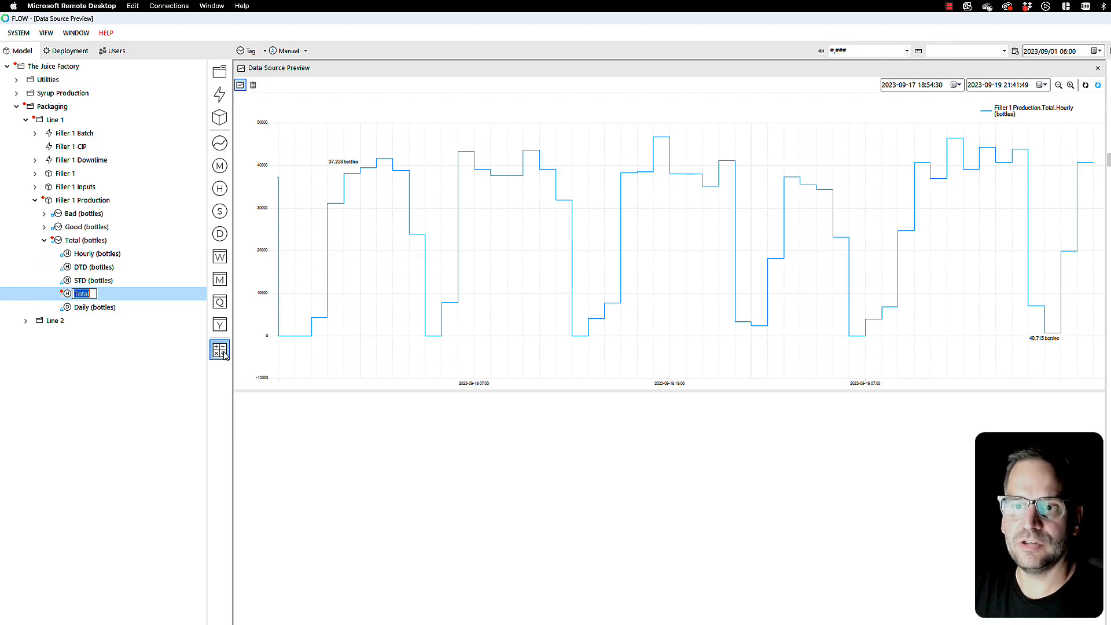
pyautogui.write('12h Run Rate')
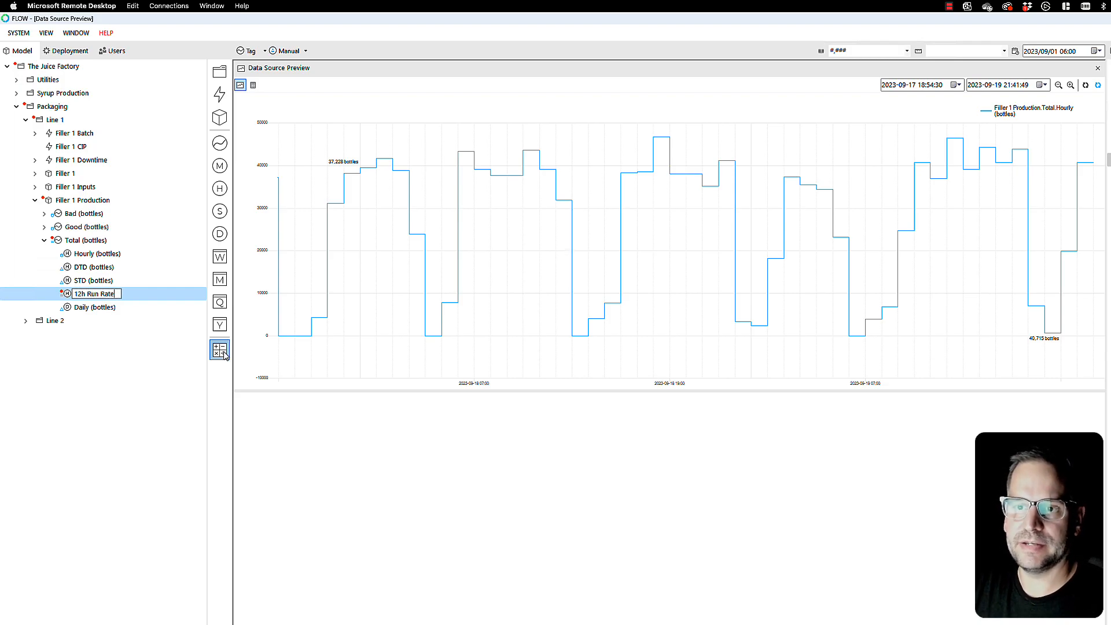
pyautogui.press('Return')
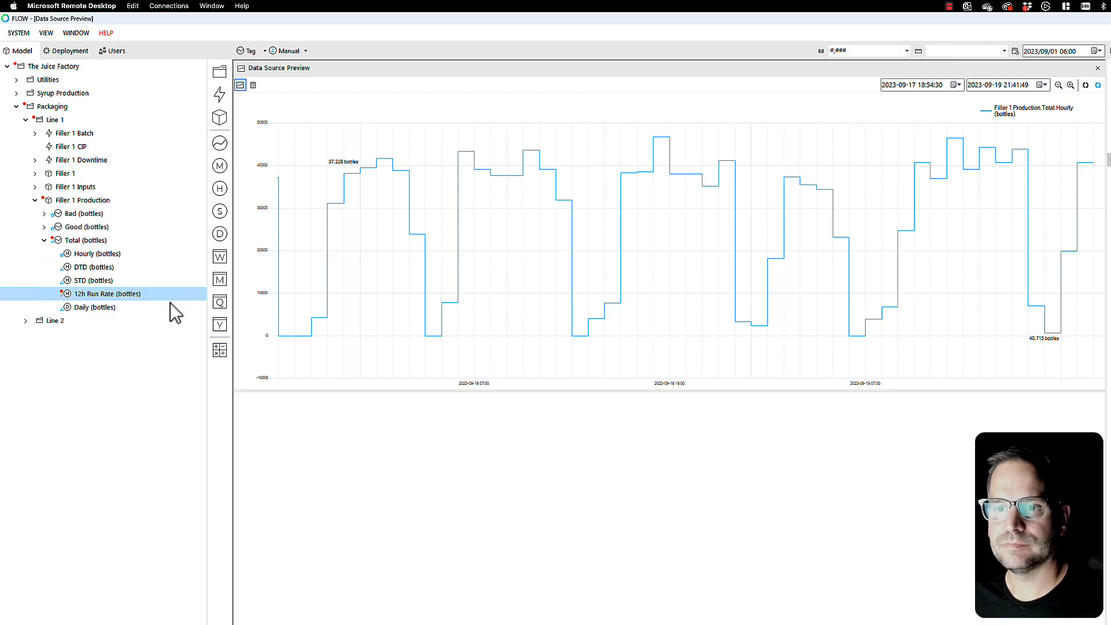
# In the 12h Run Rate retrieval, set the Hourly (bottles) dependent to Previous range with a relative start of 12.
pyautogui.click(99, 295)
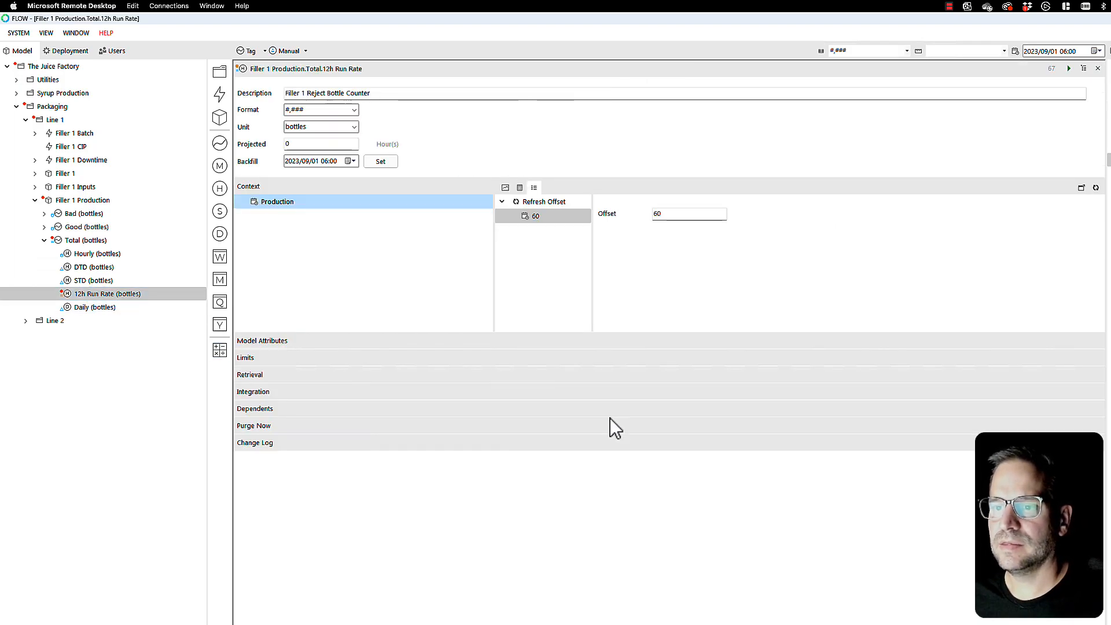
pyautogui.click(249, 377)
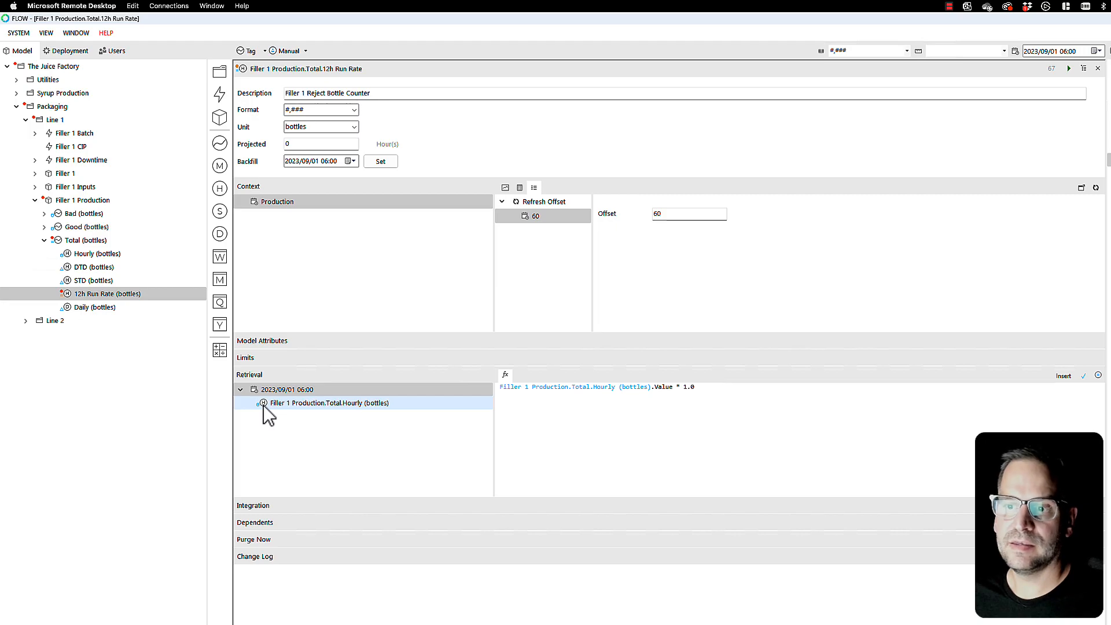
pyautogui.click(285, 403)
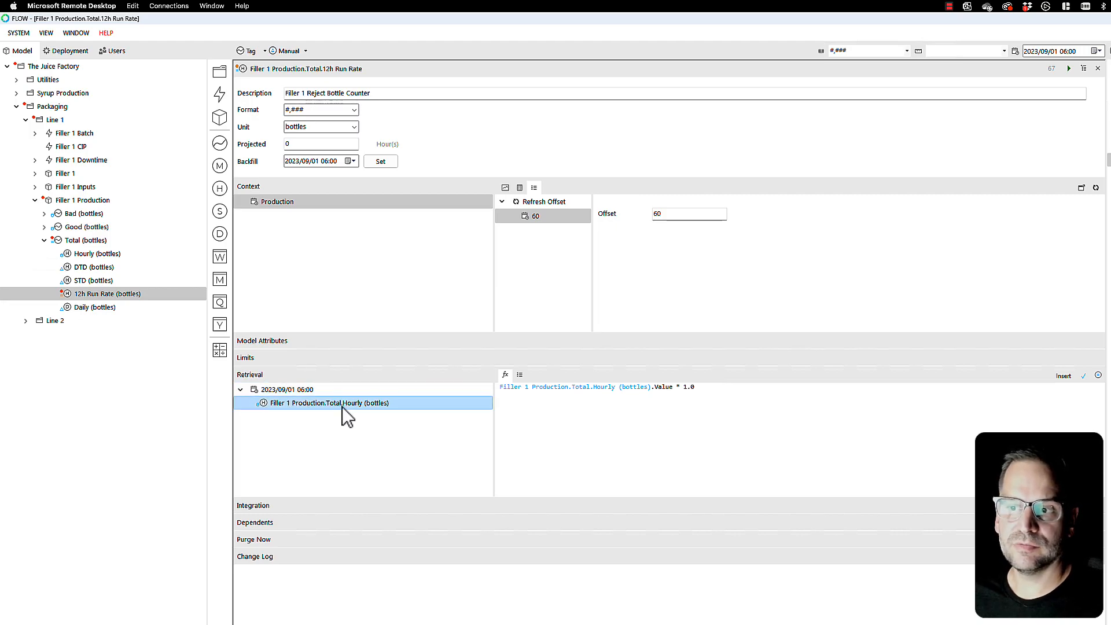
pyautogui.click(519, 376)
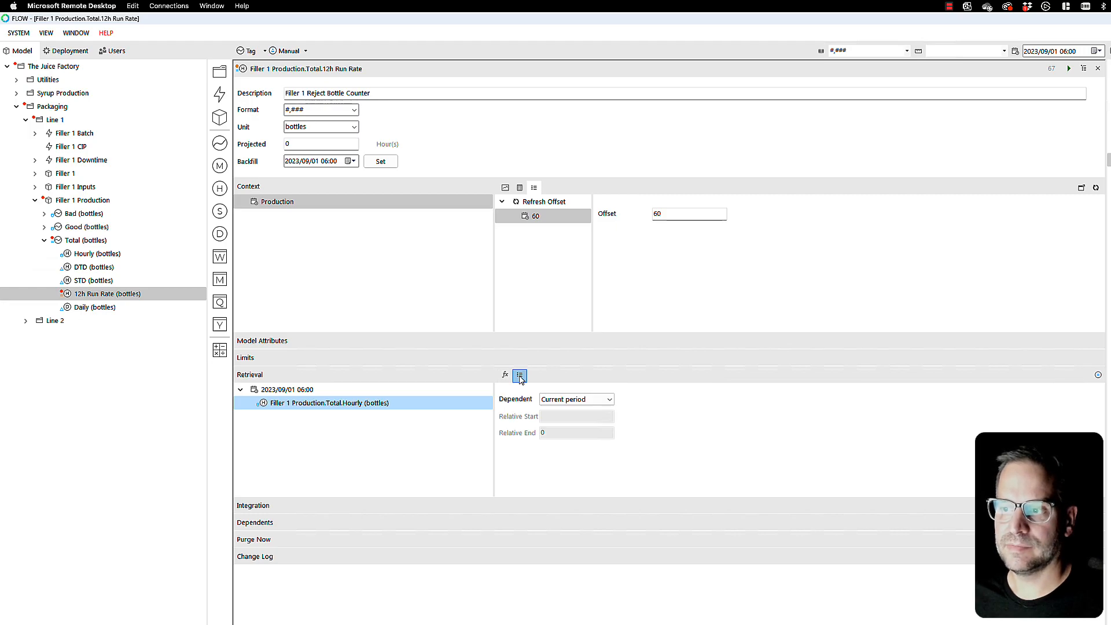
pyautogui.click(602, 402)
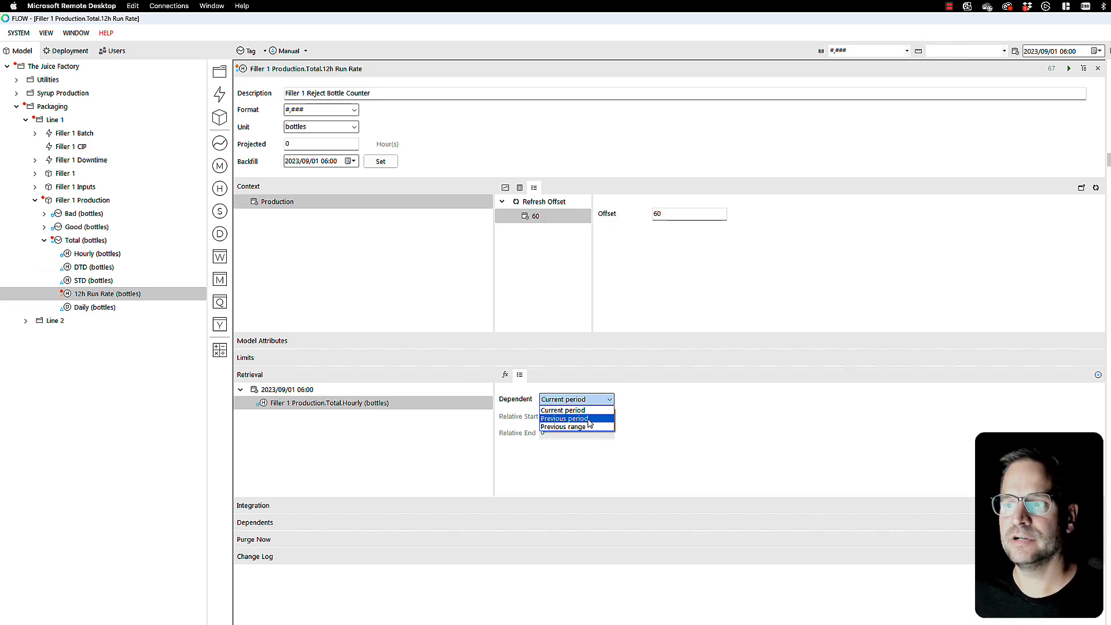
pyautogui.click(569, 428)
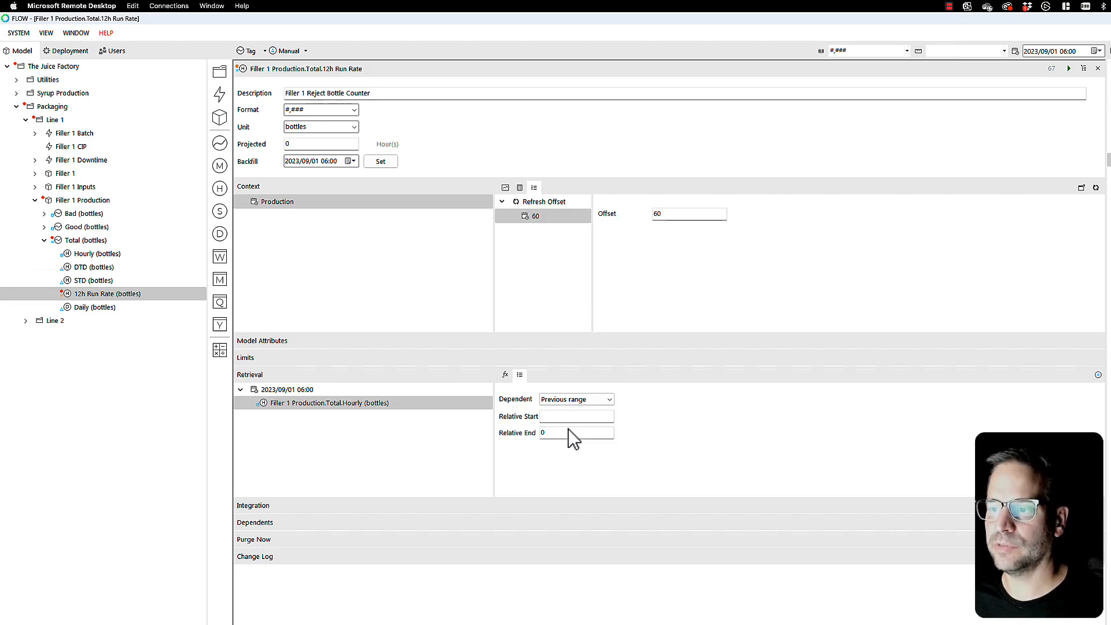
pyautogui.click(554, 416)
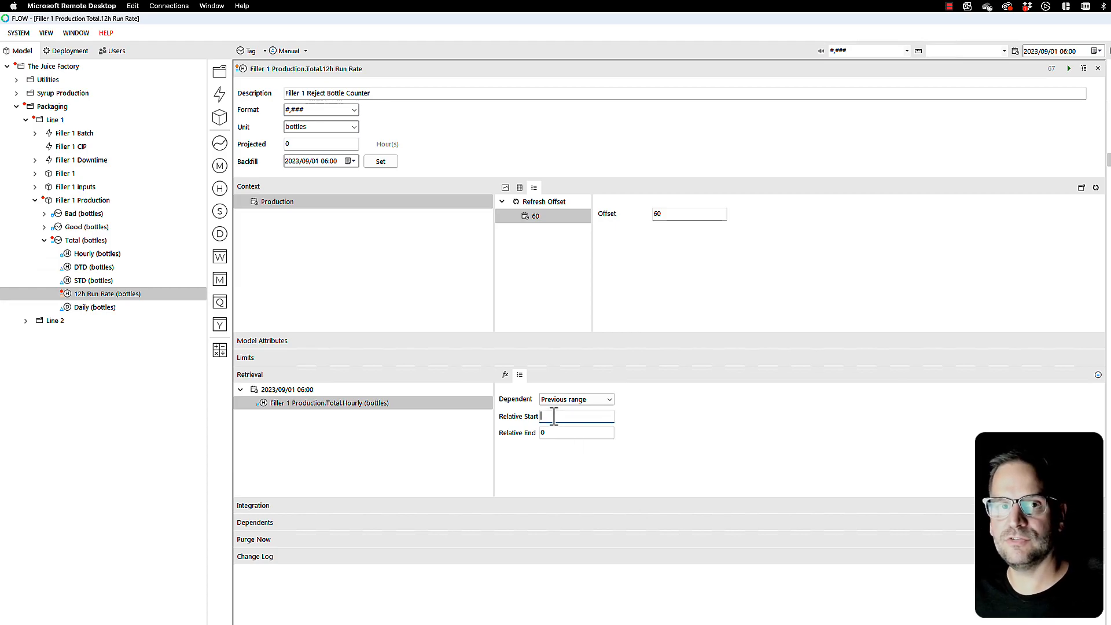
pyautogui.write('12')
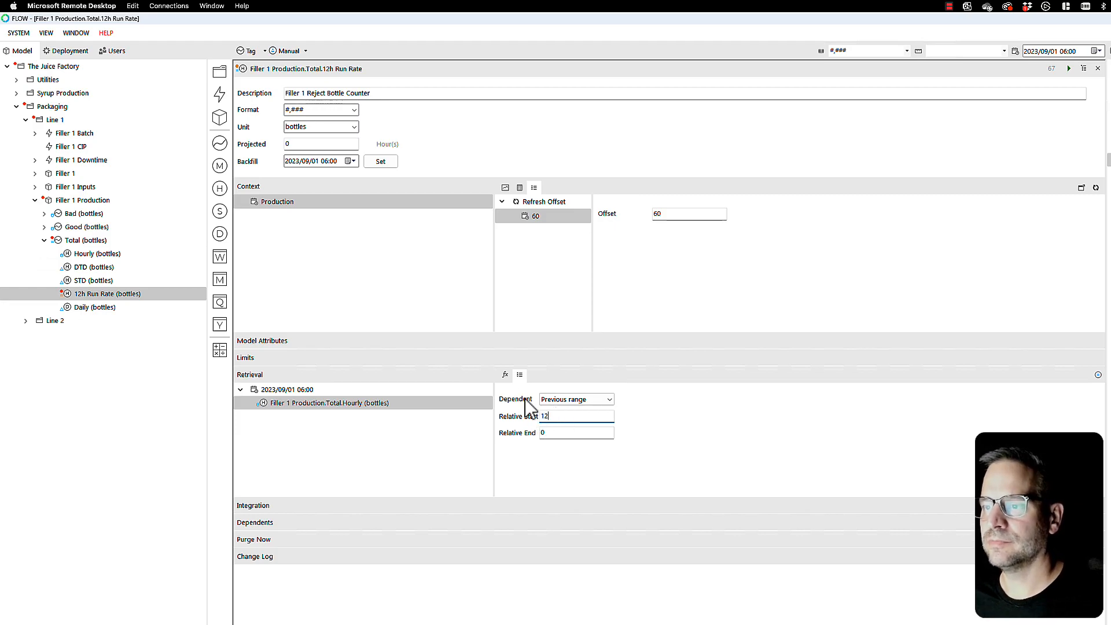
pyautogui.hotkey('shift', 'Tab')
pyautogui.click(402, 404)
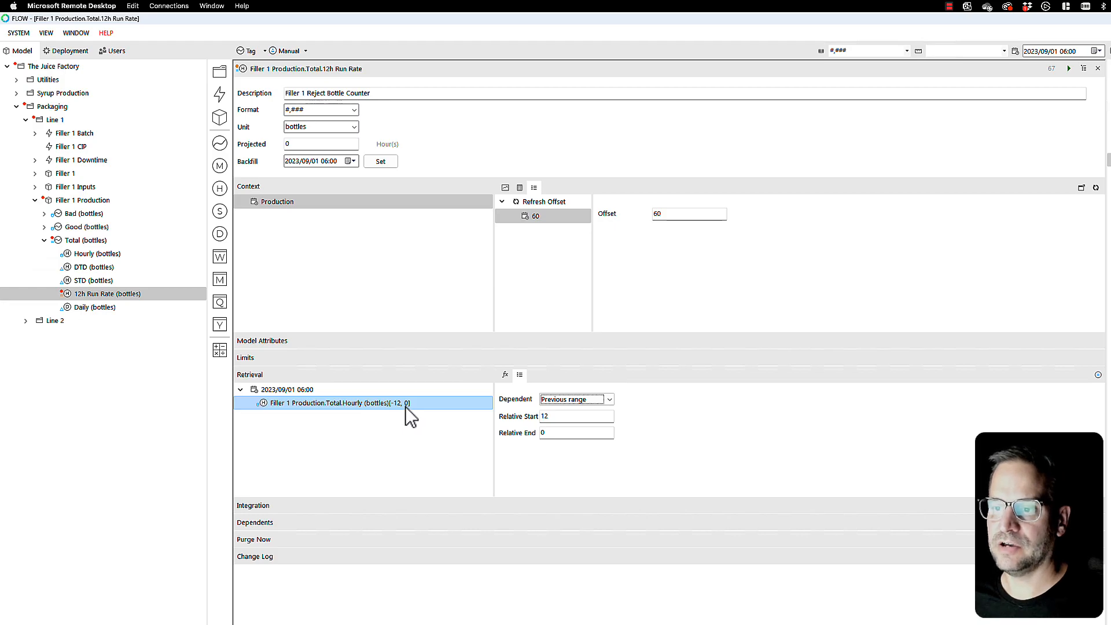
# Replace the 12h Run Rate formula with Filler 1 Production.Total.Hourly (bottles)[-12, 0].Values.Average() and validate it.
pyautogui.click(505, 375)
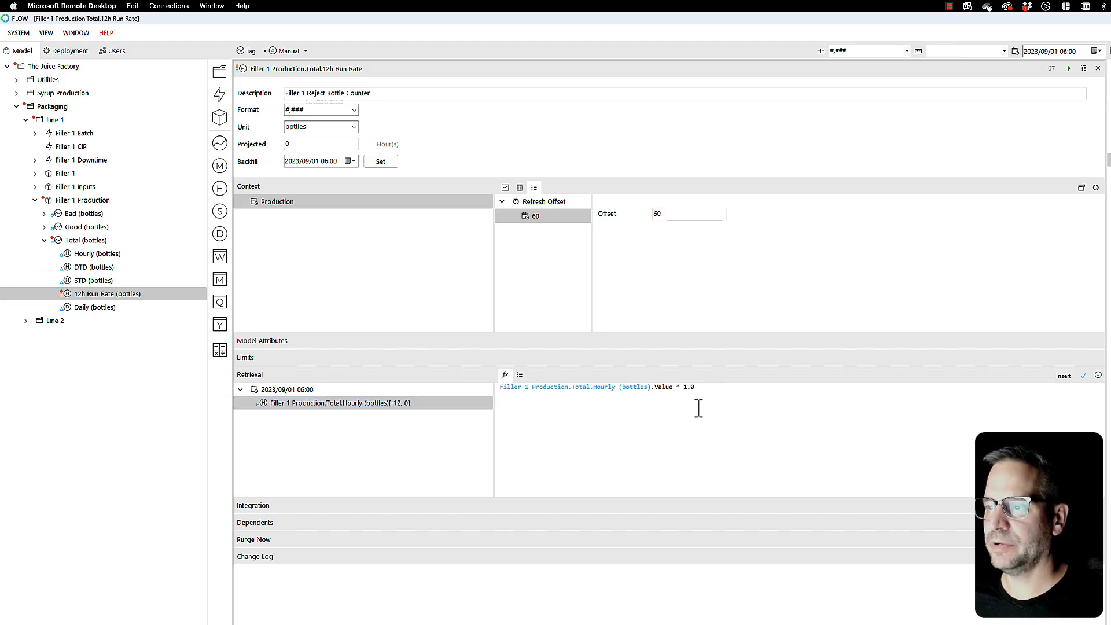
pyautogui.moveTo(706, 391); pyautogui.dragTo(456, 389)
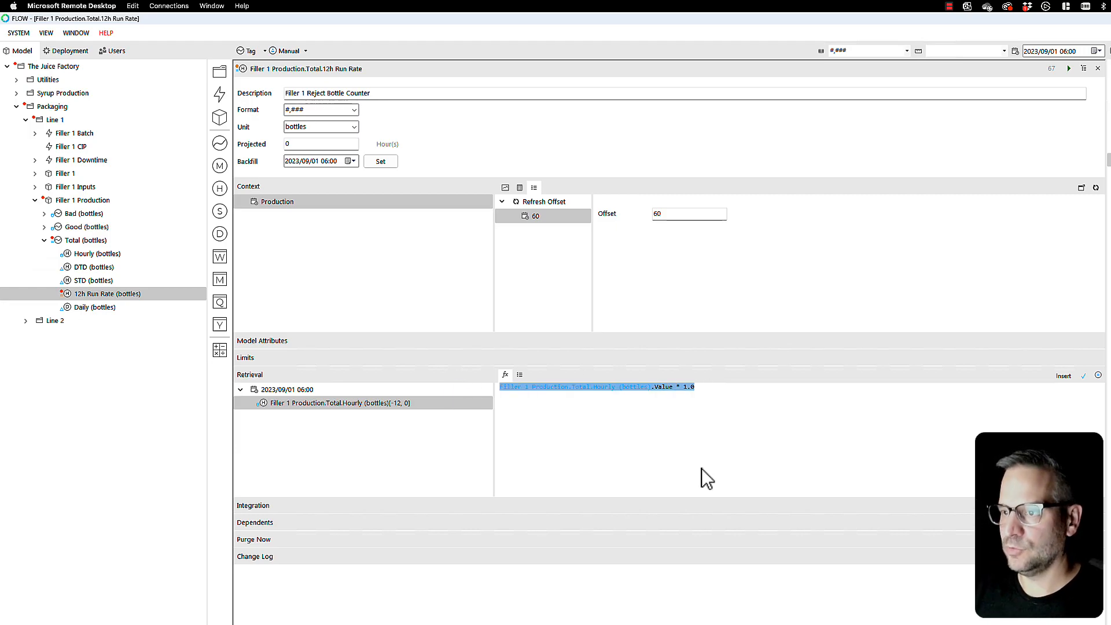
pyautogui.press('BackSpace')
pyautogui.moveTo(325, 405); pyautogui.dragTo(537, 398)
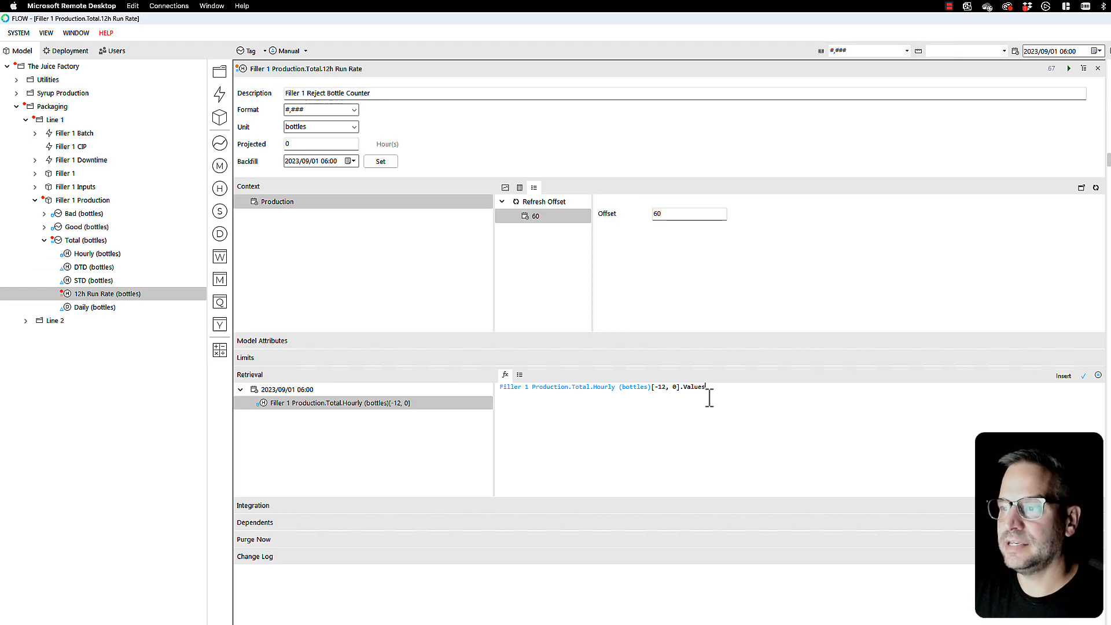
pyautogui.write('.Avera')
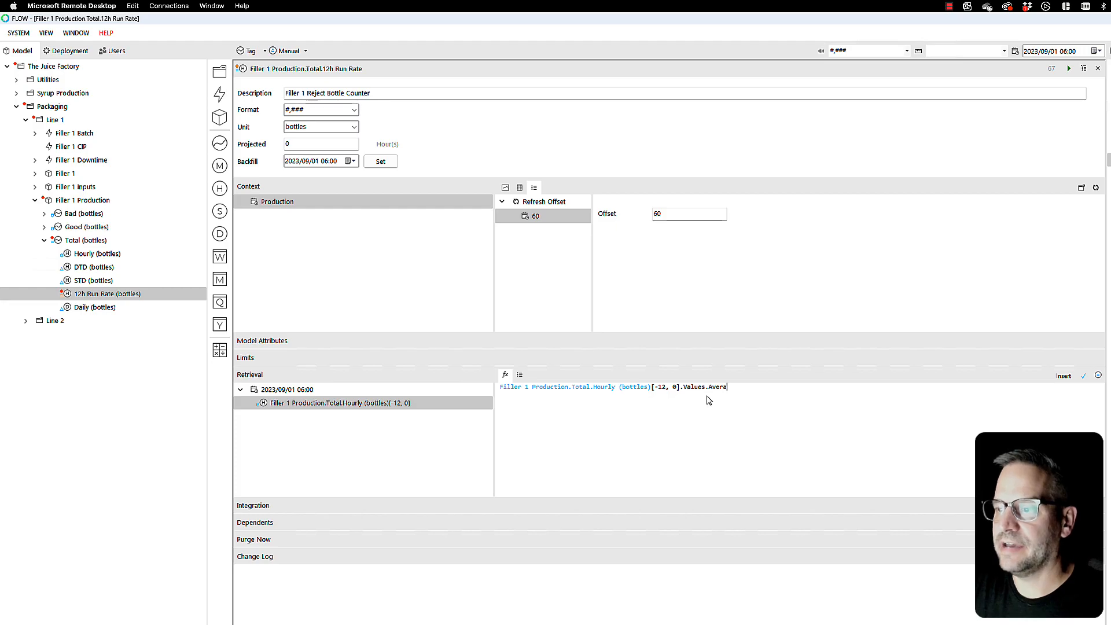
pyautogui.write('ge()')
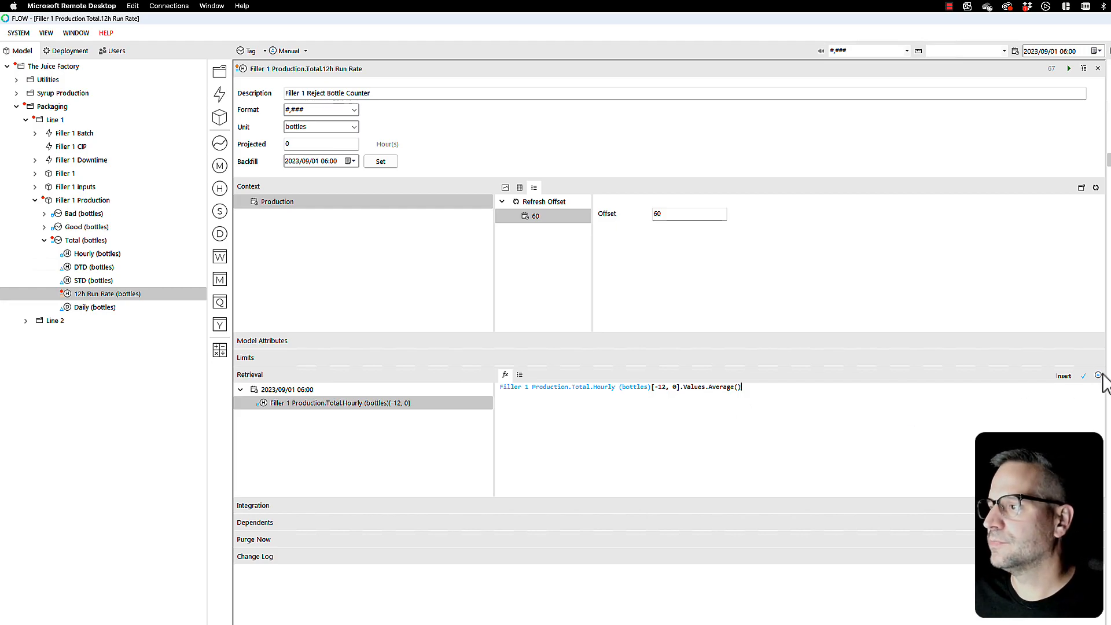
pyautogui.click(1084, 376)
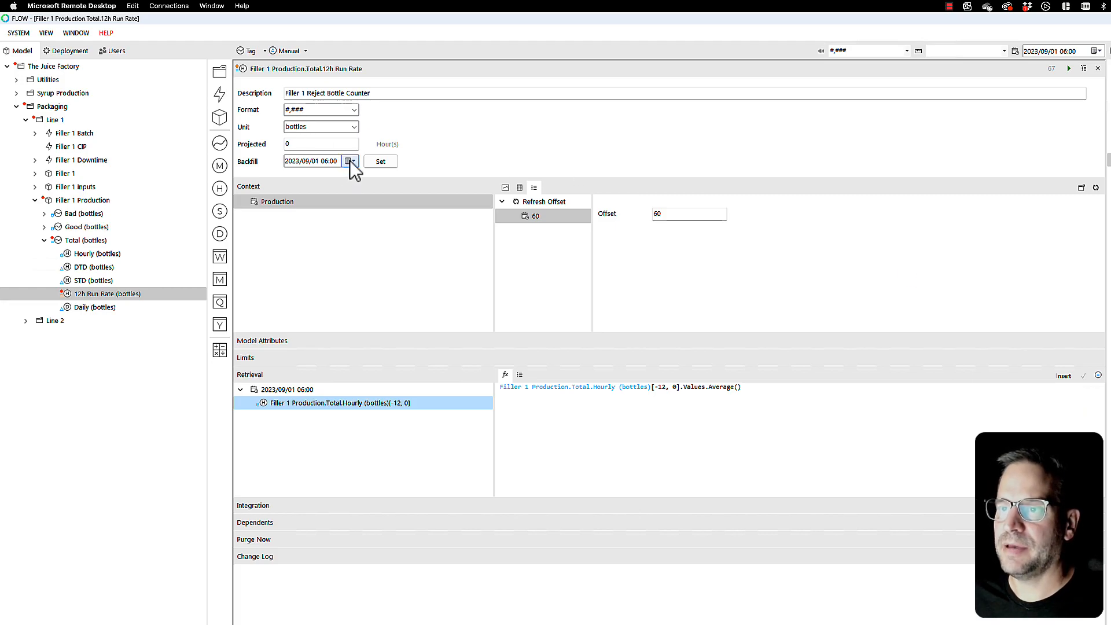
# Set the general backfill date to 2023/09/10 06:00 and deploy the 12h Run Rate measure.
pyautogui.click(1099, 52)
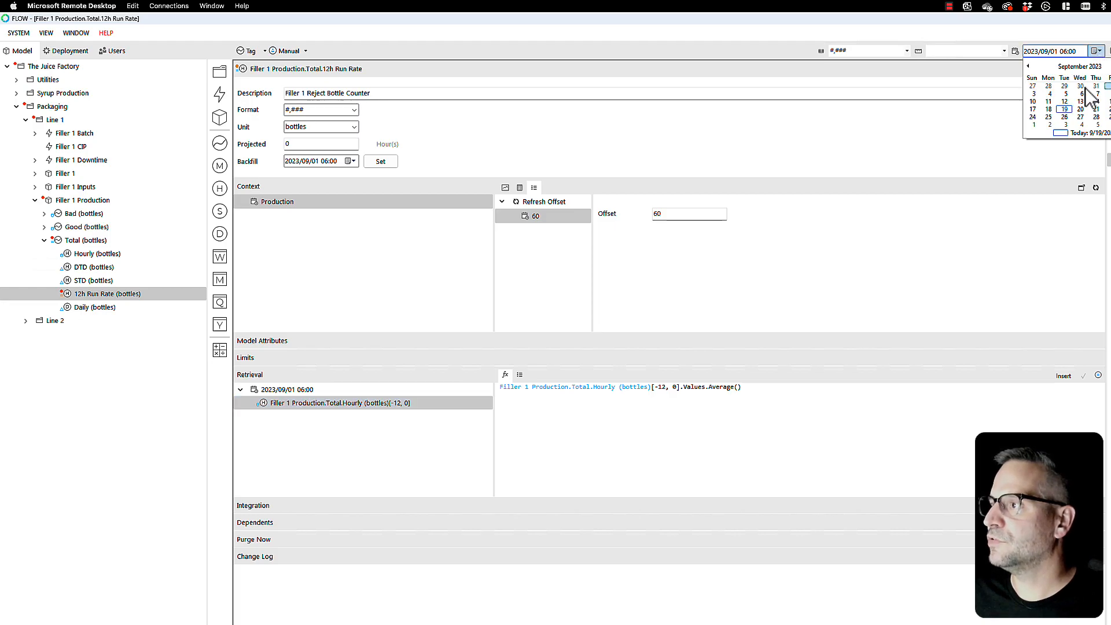
pyautogui.click(1032, 102)
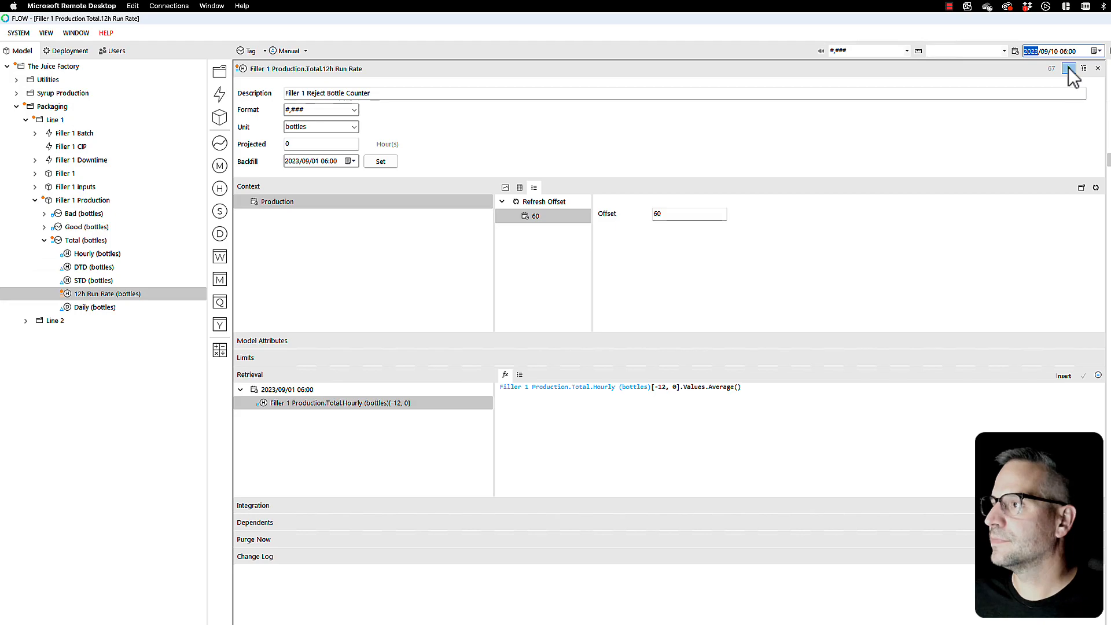
pyautogui.click(1068, 67)
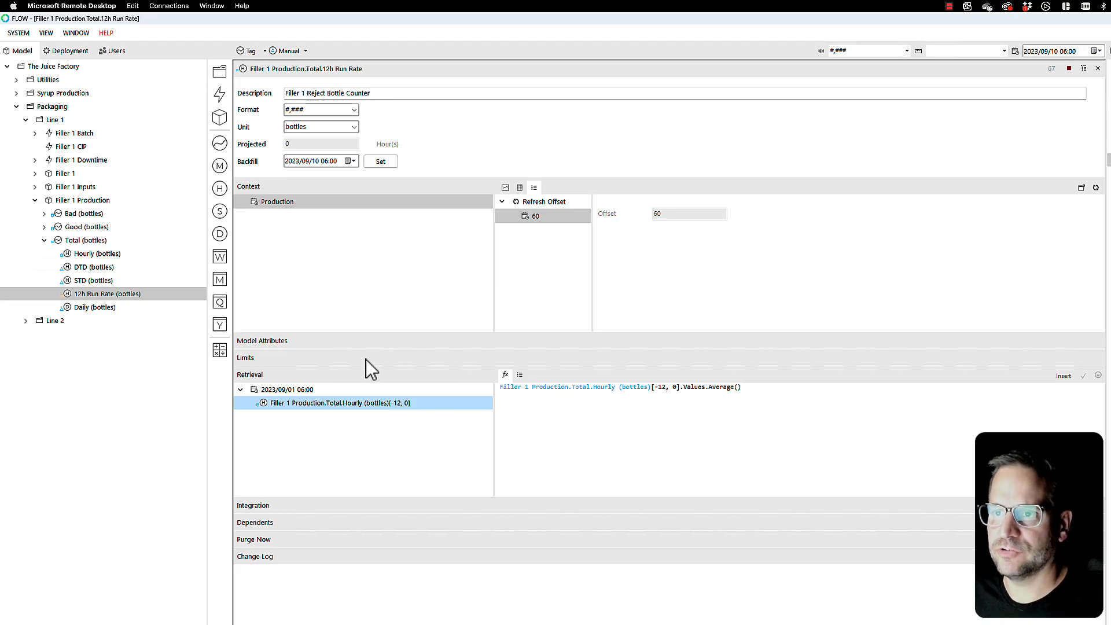
# Create another calculated measure from 12h Run Rate (bottles) and name it "Projected".
pyautogui.click(82, 294)
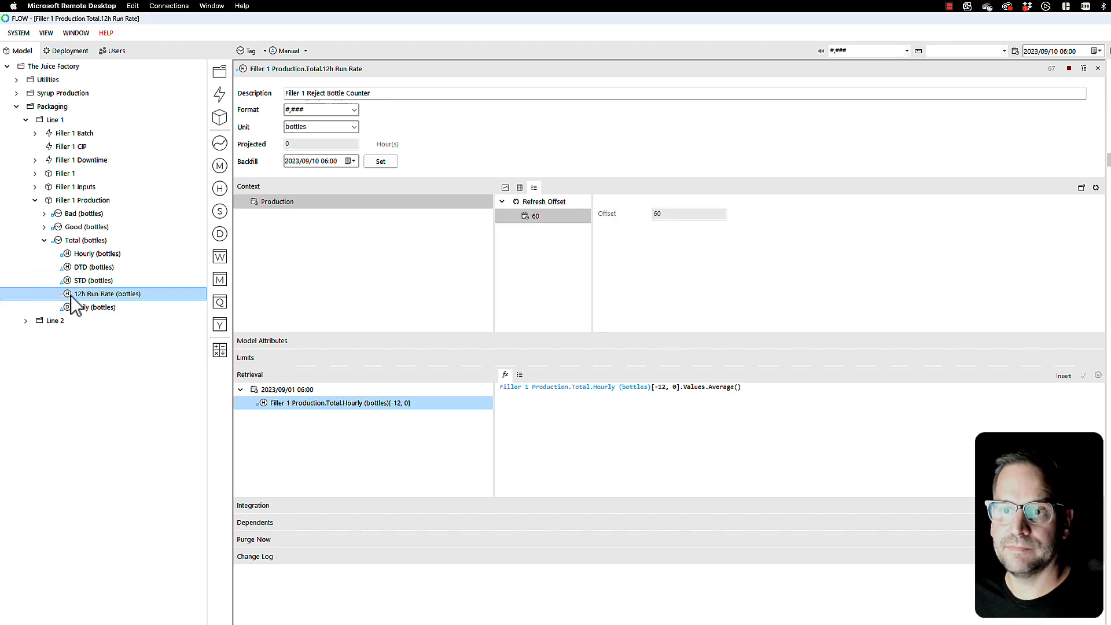
pyautogui.moveTo(148, 308); pyautogui.dragTo(220, 354)
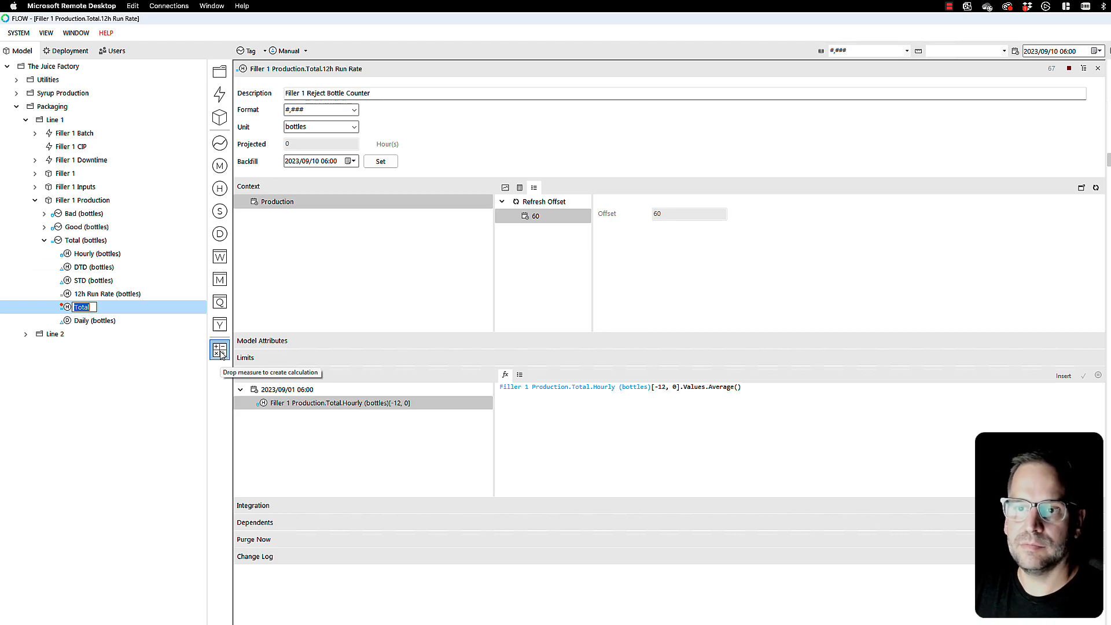
pyautogui.write('Projete')
pyautogui.press('BackSpace')
pyautogui.press('BackSpace')
pyautogui.write('cted')
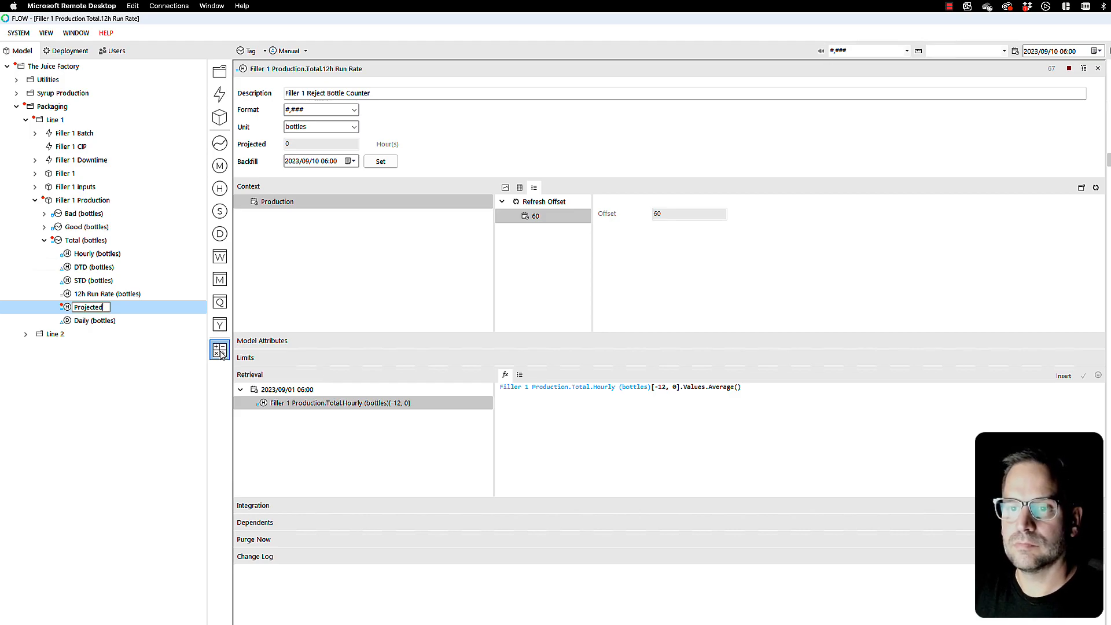
pyautogui.press('Return')
# Set the projection of the Projected (bottles) measure to 24 hours.
pyautogui.moveTo(67, 310)
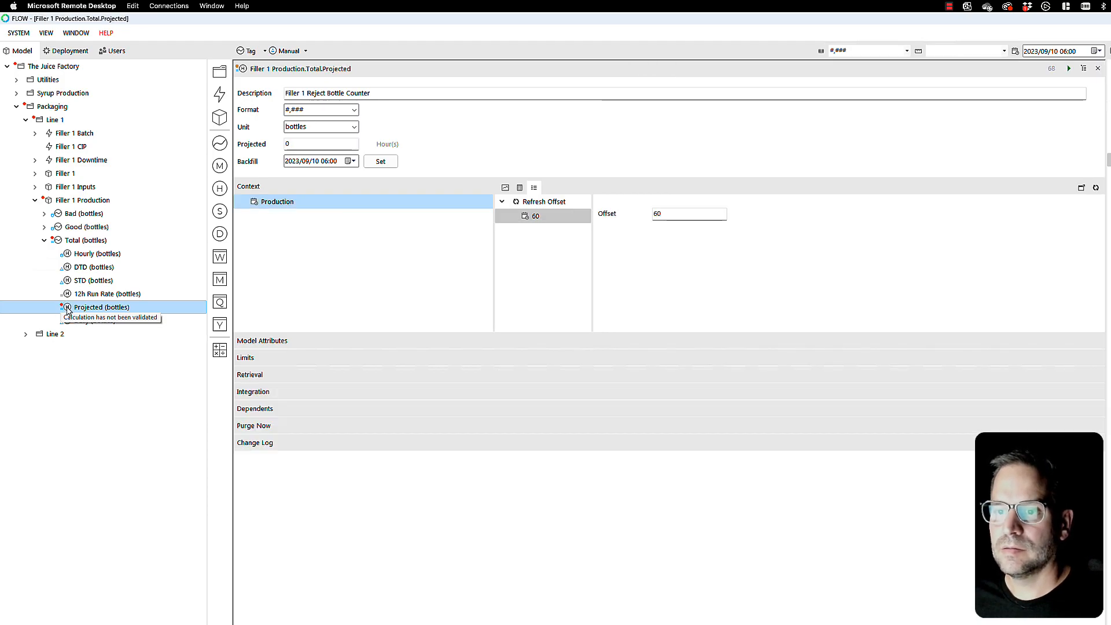
pyautogui.click(304, 146)
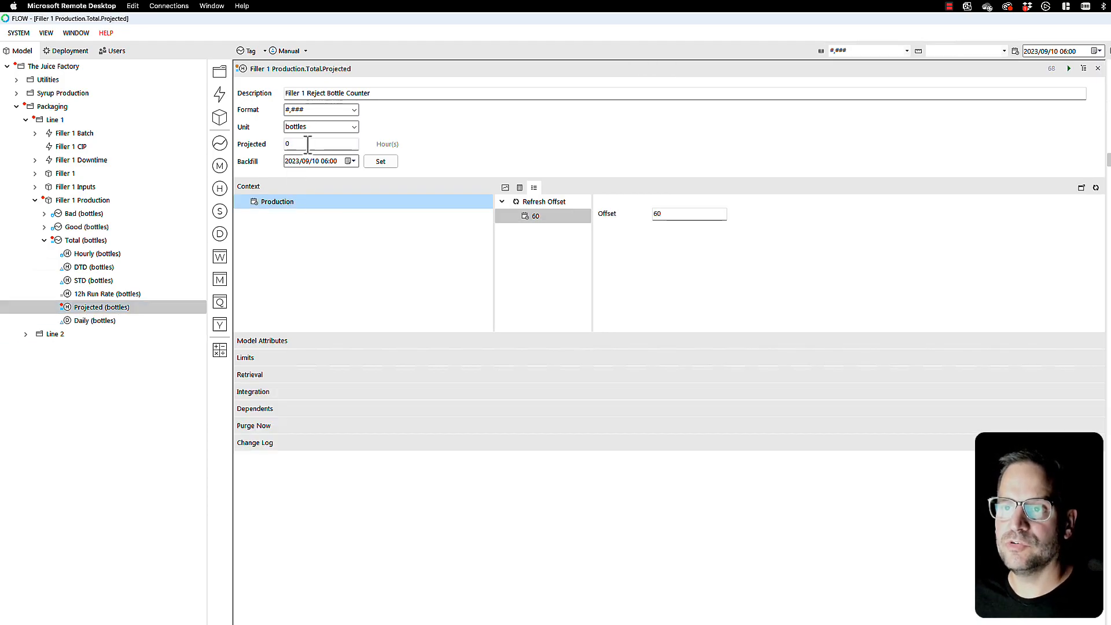
pyautogui.click(298, 145)
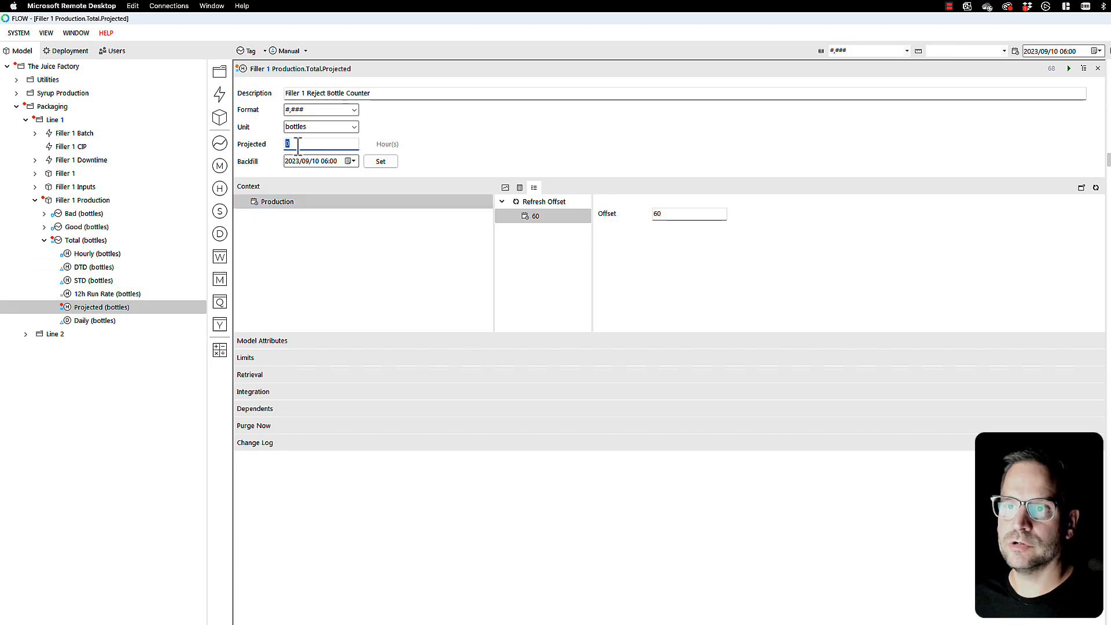
pyautogui.write('24')
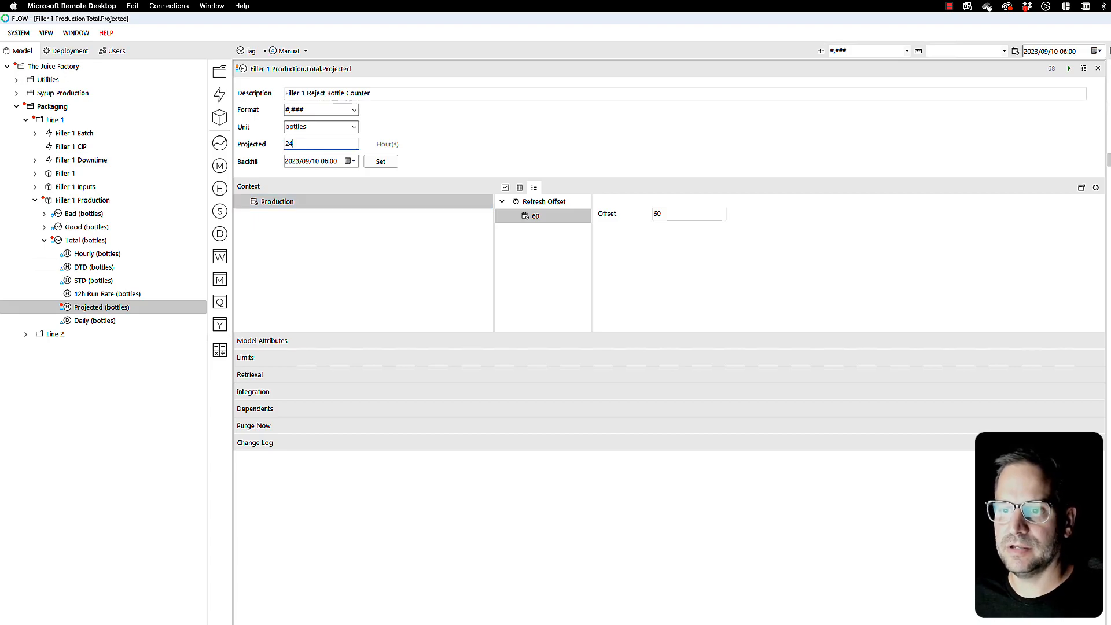
# In the Projected retrieval, set the 12h Run Rate (bottles) dependent to Previous period with a relative end of 24.
pyautogui.click(256, 376)
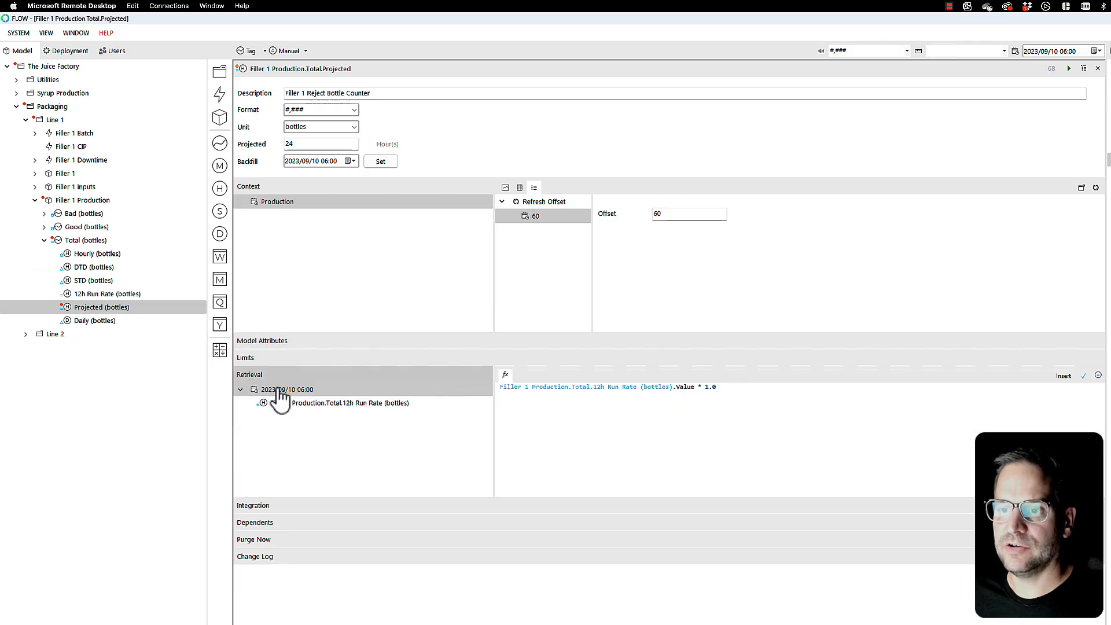
pyautogui.click(372, 404)
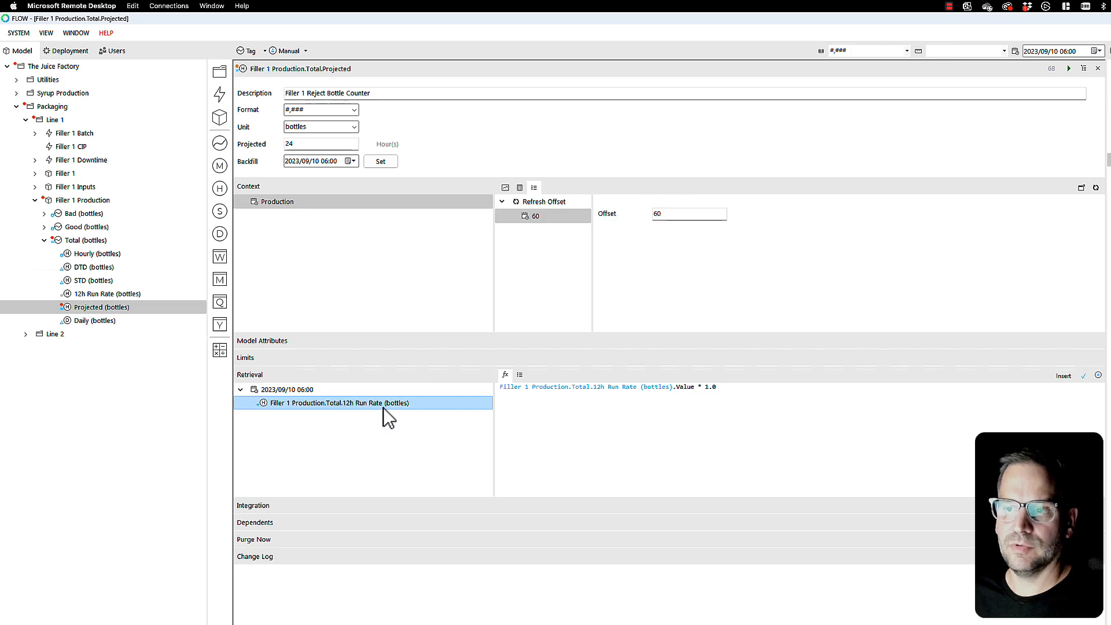
pyautogui.click(520, 375)
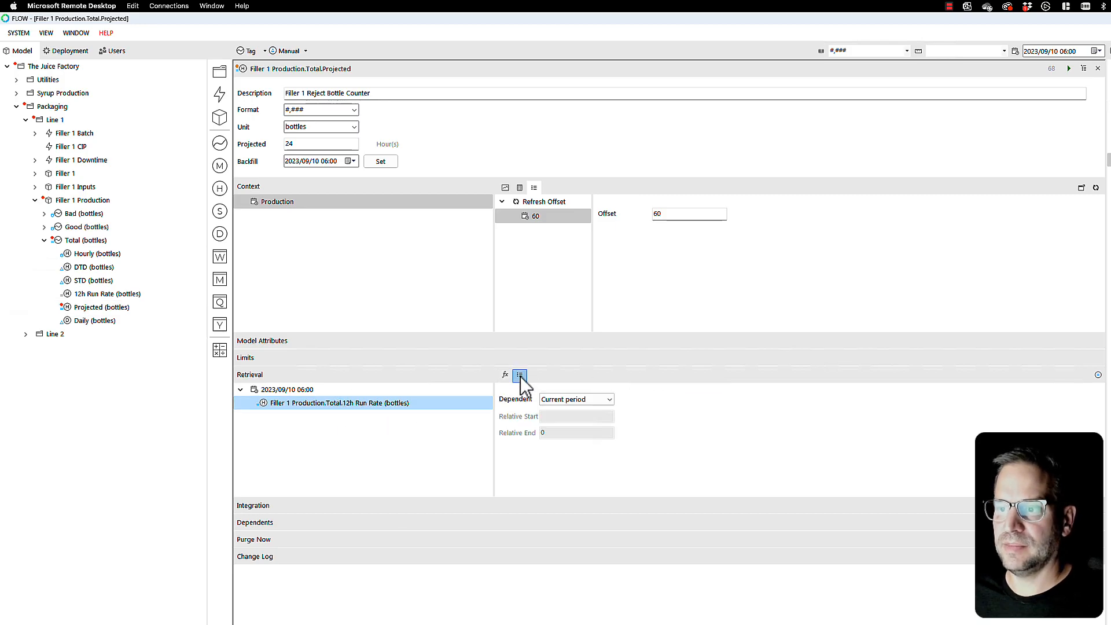
pyautogui.click(577, 401)
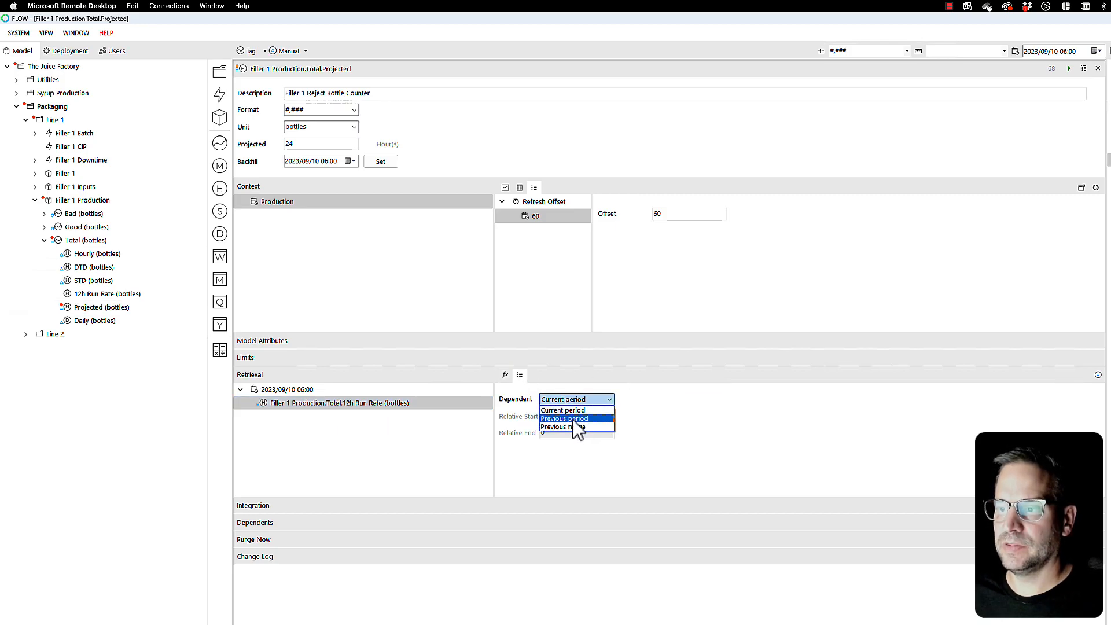
pyautogui.click(573, 419)
pyautogui.press('Tab')
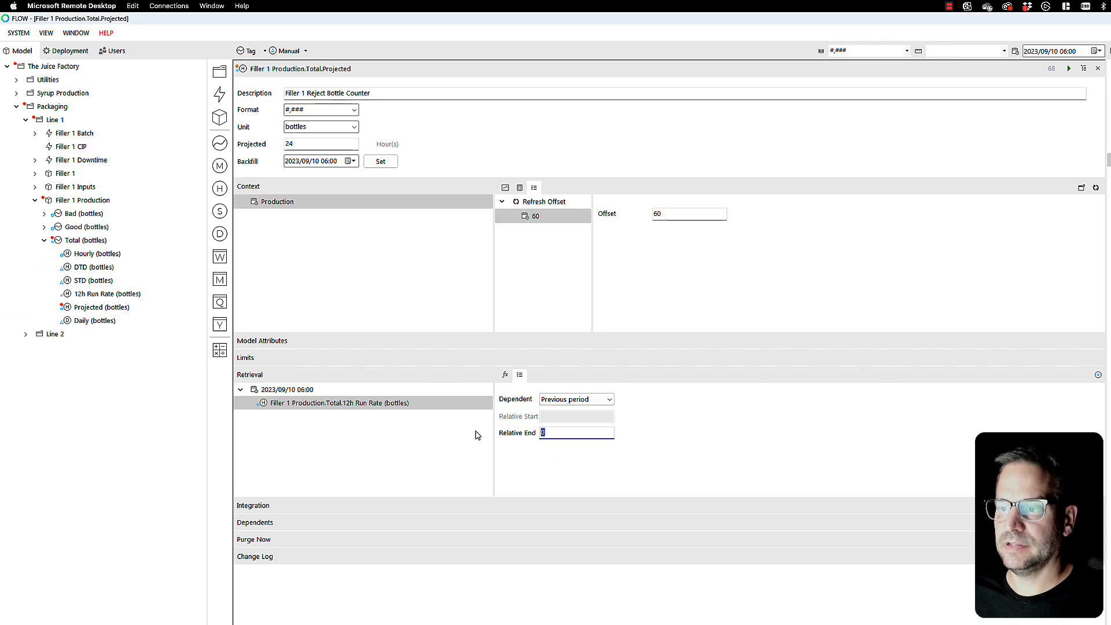
pyautogui.write('24')
pyautogui.click(505, 375)
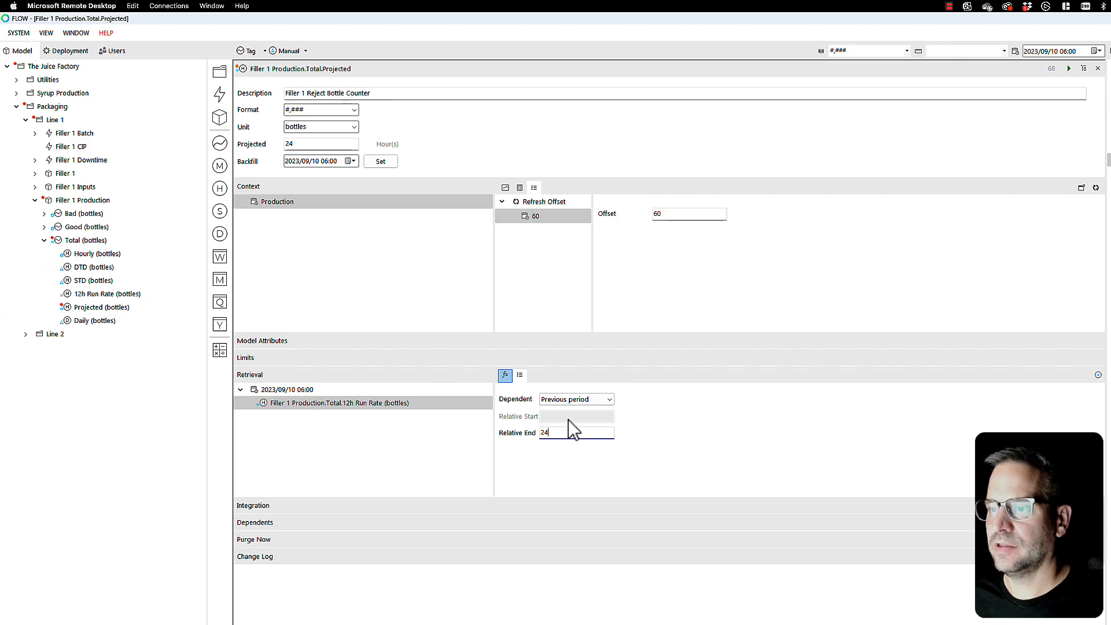
pyautogui.click(505, 375)
pyautogui.click(364, 404)
pyautogui.click(520, 374)
pyautogui.click(562, 430)
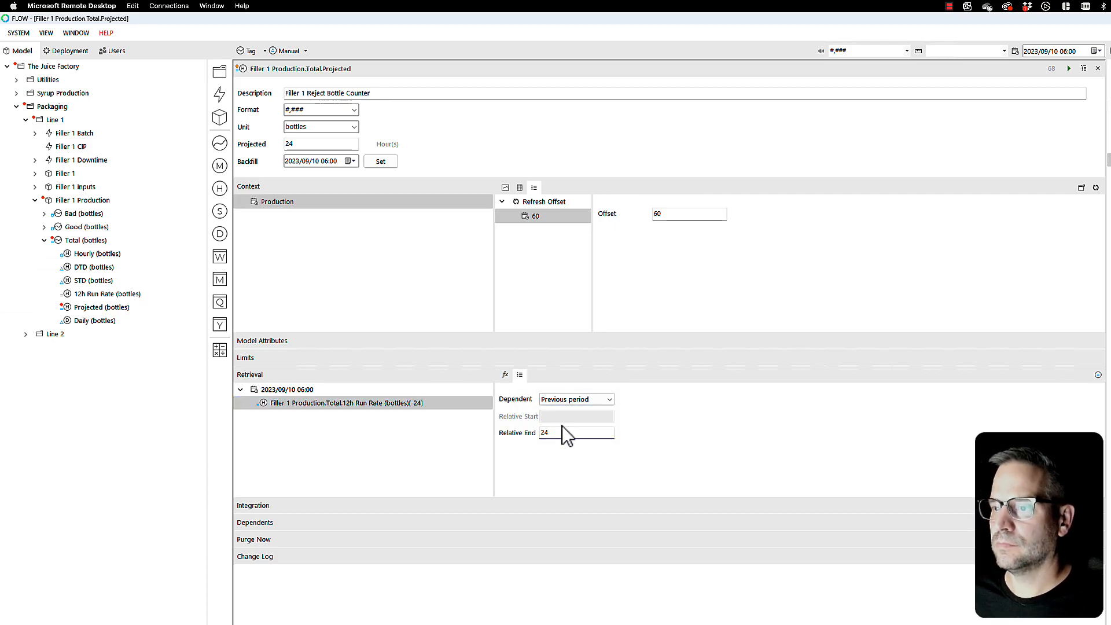
# Replace the Projected formula with Filler 1 Production.Total.12h Run Rate (bottles)[-24].Value and validate it.
pyautogui.click(504, 375)
pyautogui.click(315, 403)
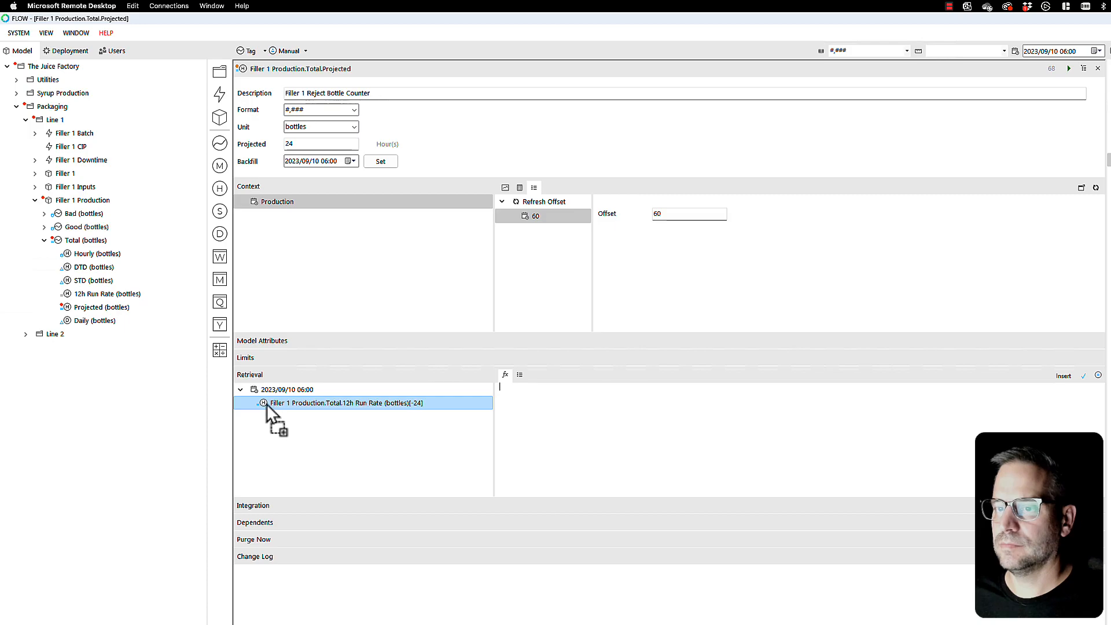
pyautogui.moveTo(269, 404); pyautogui.dragTo(512, 396)
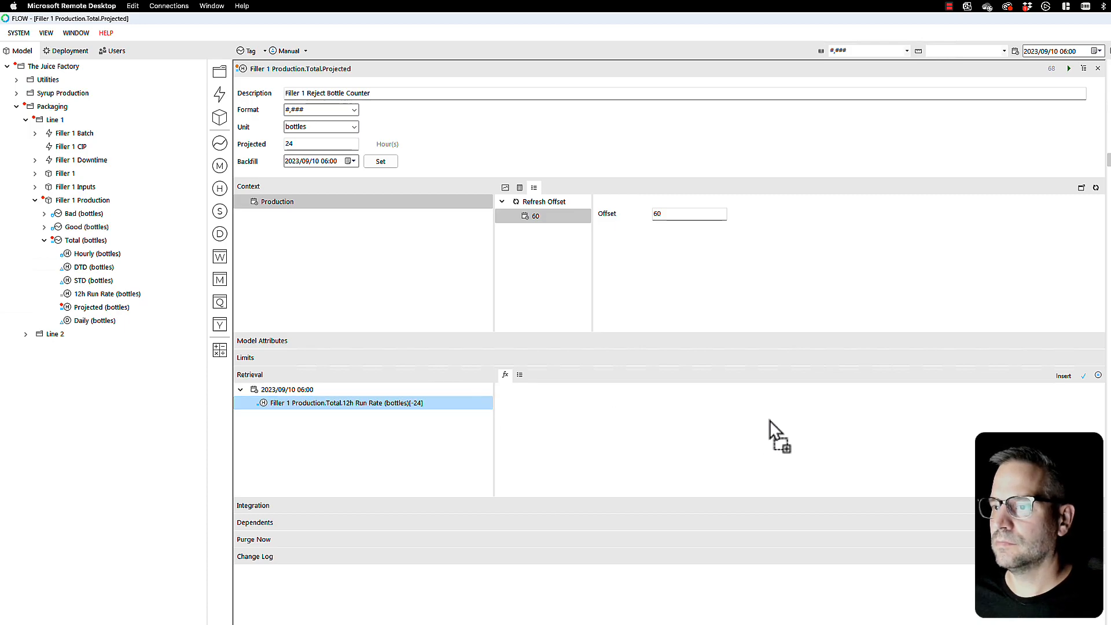
pyautogui.click(1083, 376)
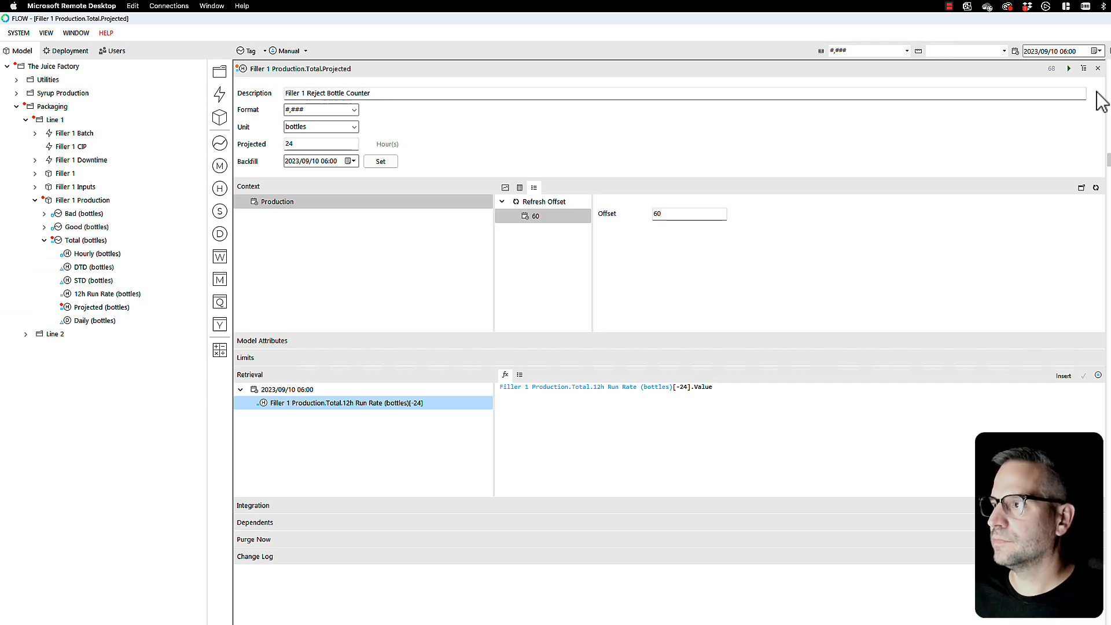
# Deploy the Projected measure and backfill it from 2023/09/10 06:00.
pyautogui.click(1069, 69)
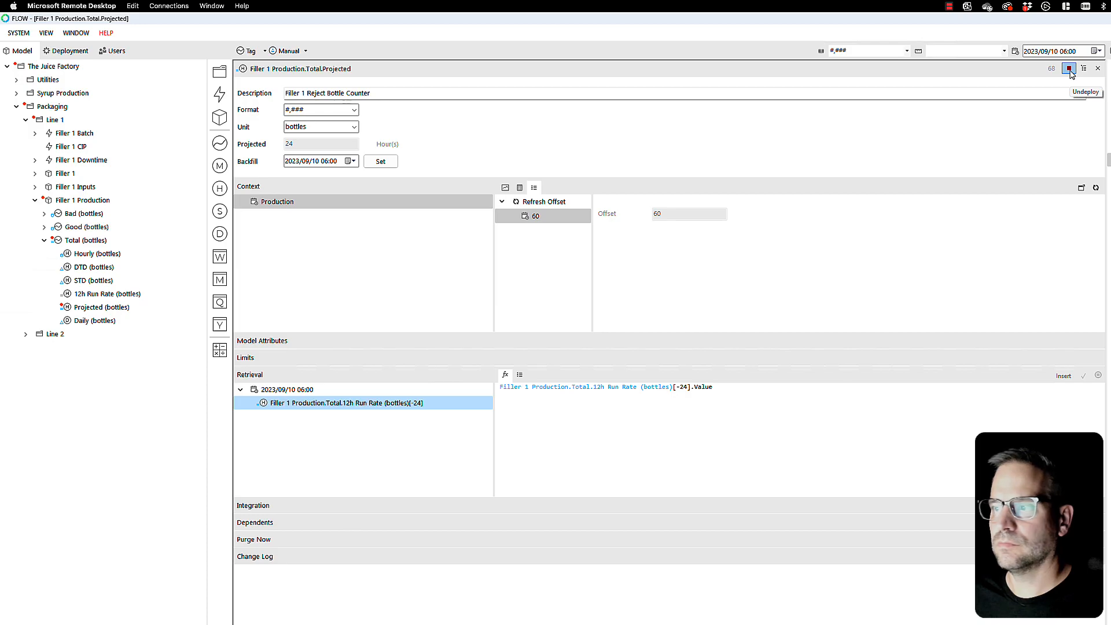
pyautogui.click(382, 162)
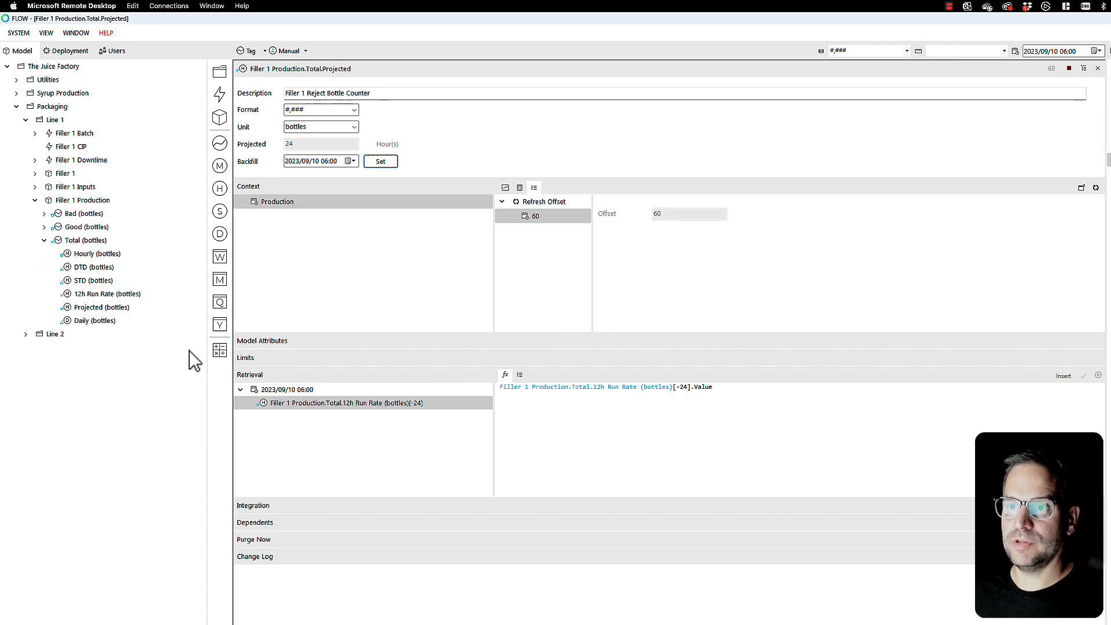
# Review the refreshed hourly values of 12h Run Rate (bottles) as a table and as a trend.
pyautogui.click(86, 294)
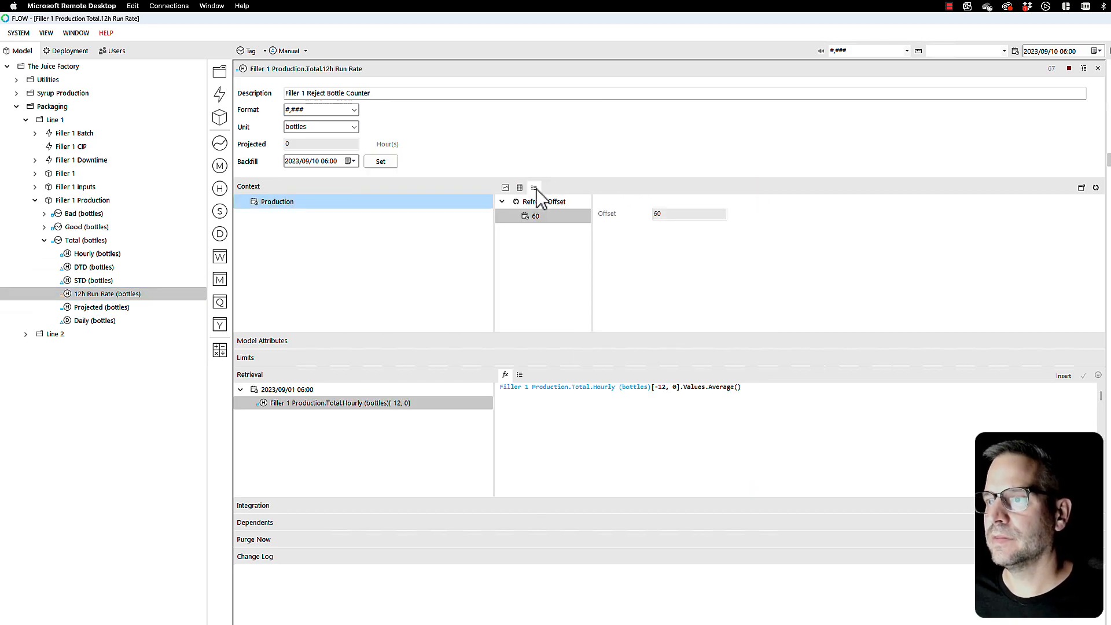
pyautogui.click(519, 188)
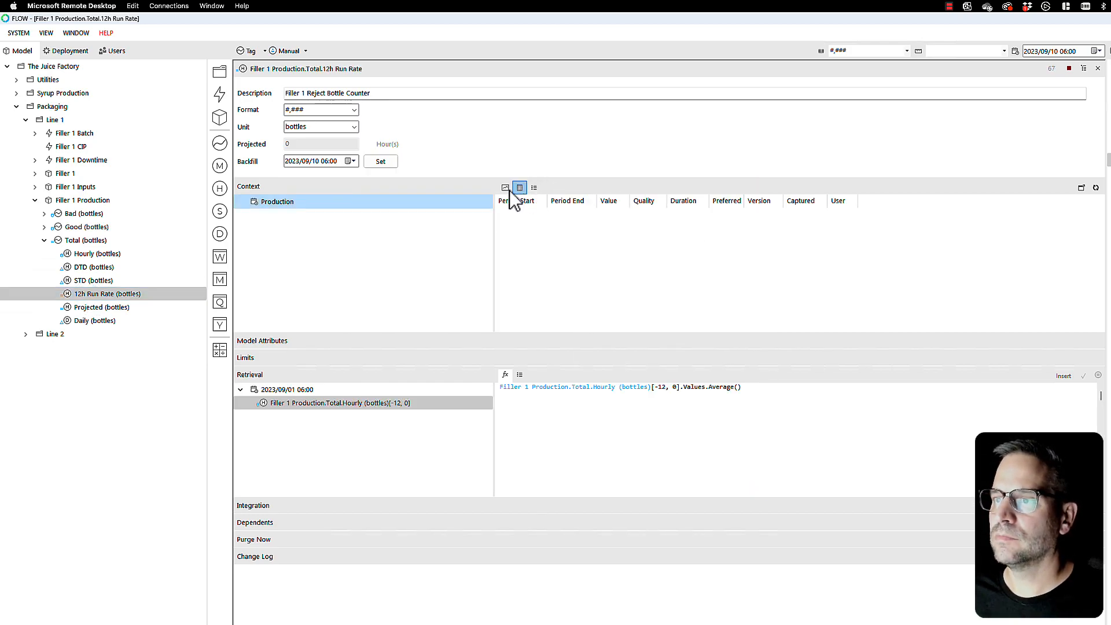
pyautogui.click(1095, 188)
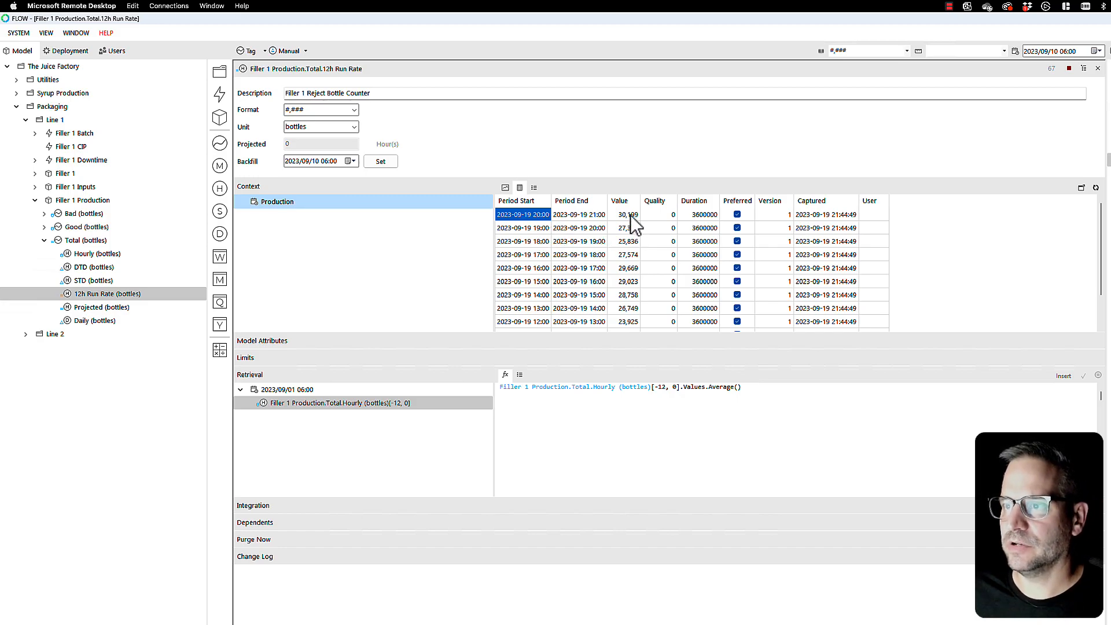
pyautogui.click(85, 293)
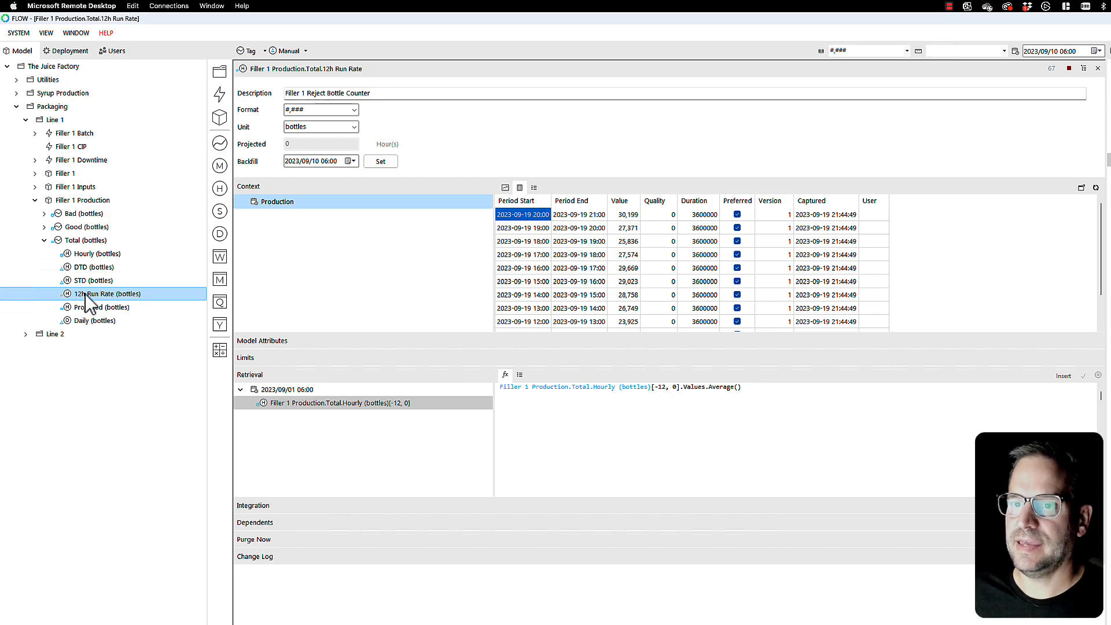
pyautogui.click(507, 188)
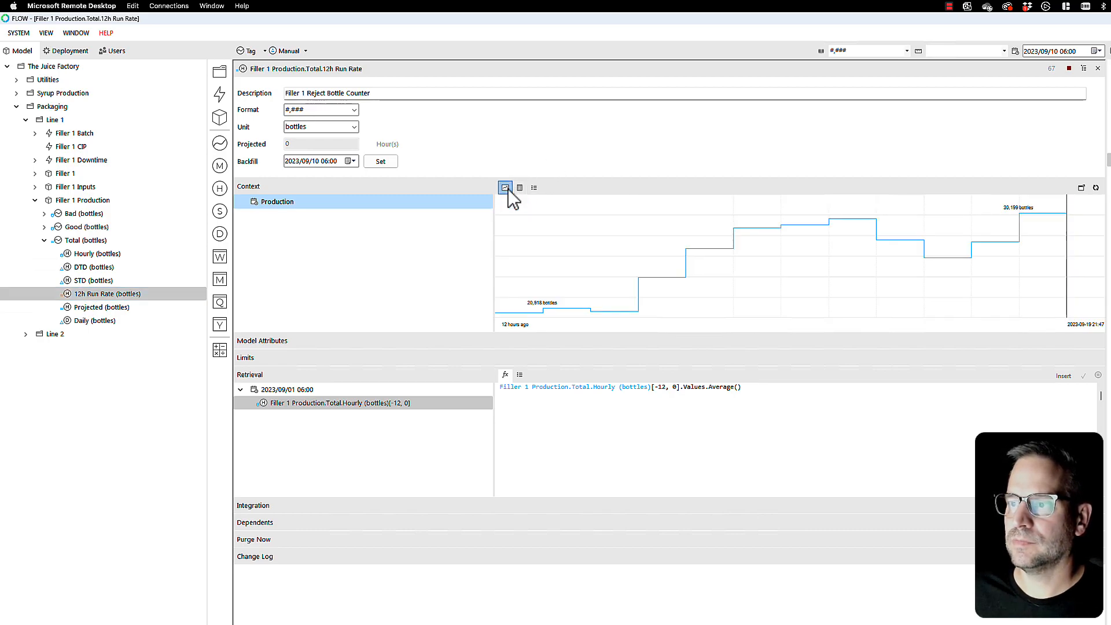
# Show the refreshed trend of the Projected (bottles) measure, including its future hours.
pyautogui.click(92, 308)
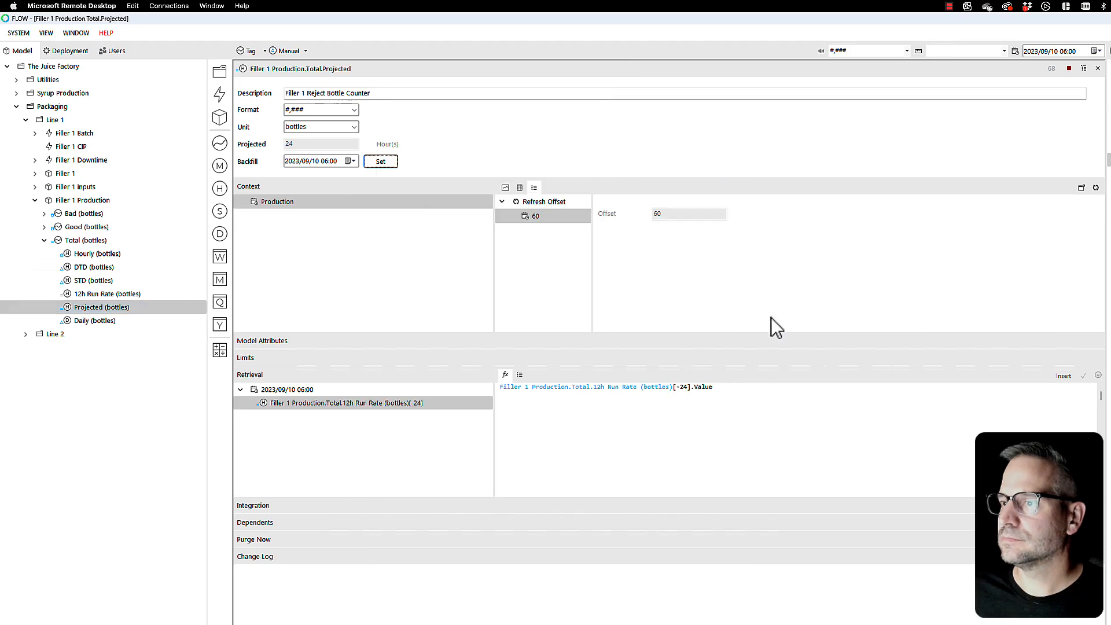
pyautogui.click(505, 188)
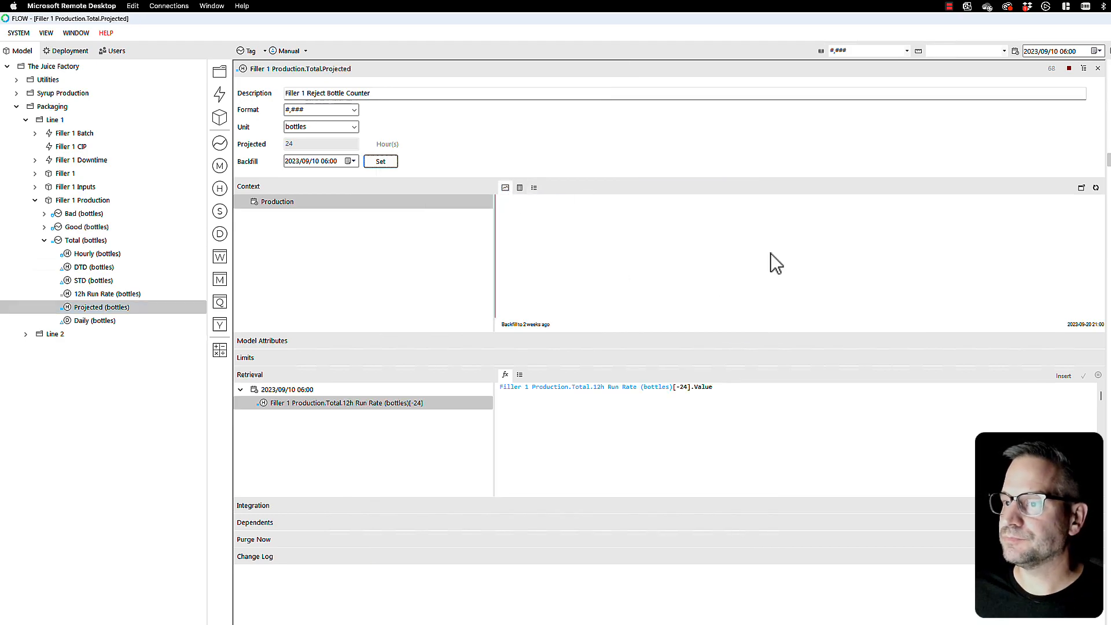
pyautogui.click(1096, 188)
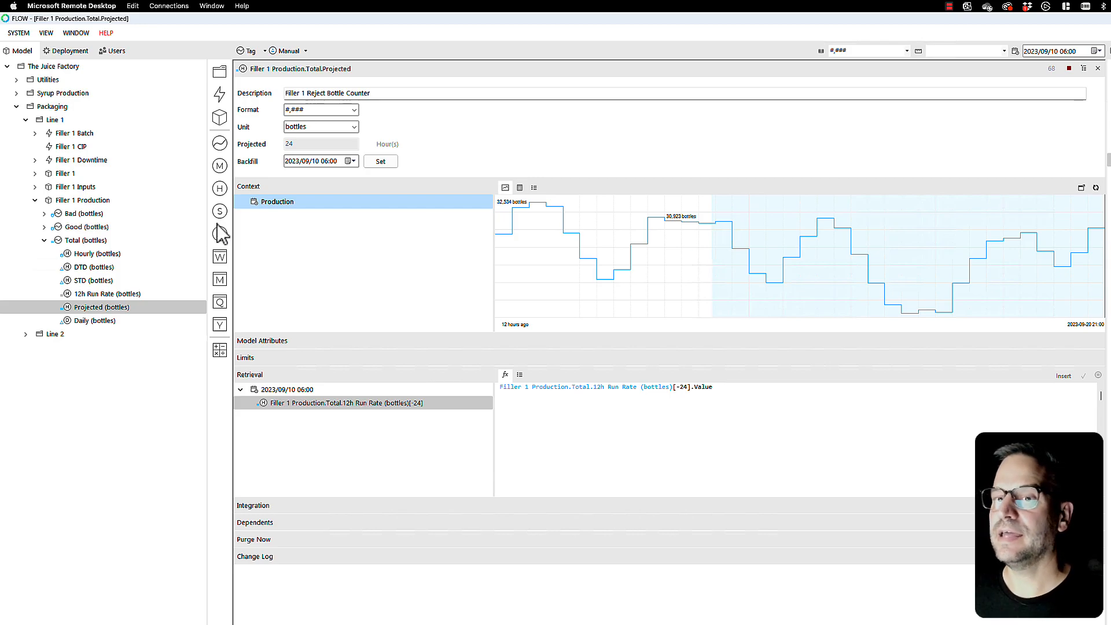
# Add hourly STD and DTD measures beneath Projected (bottles).
pyautogui.click(105, 306)
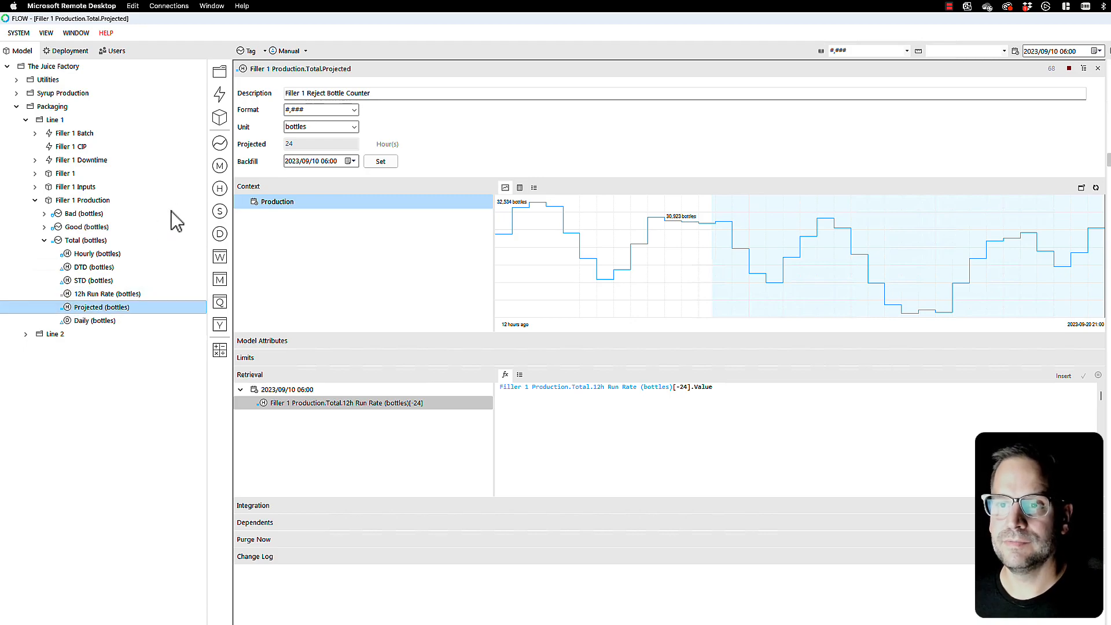
pyautogui.click(220, 188)
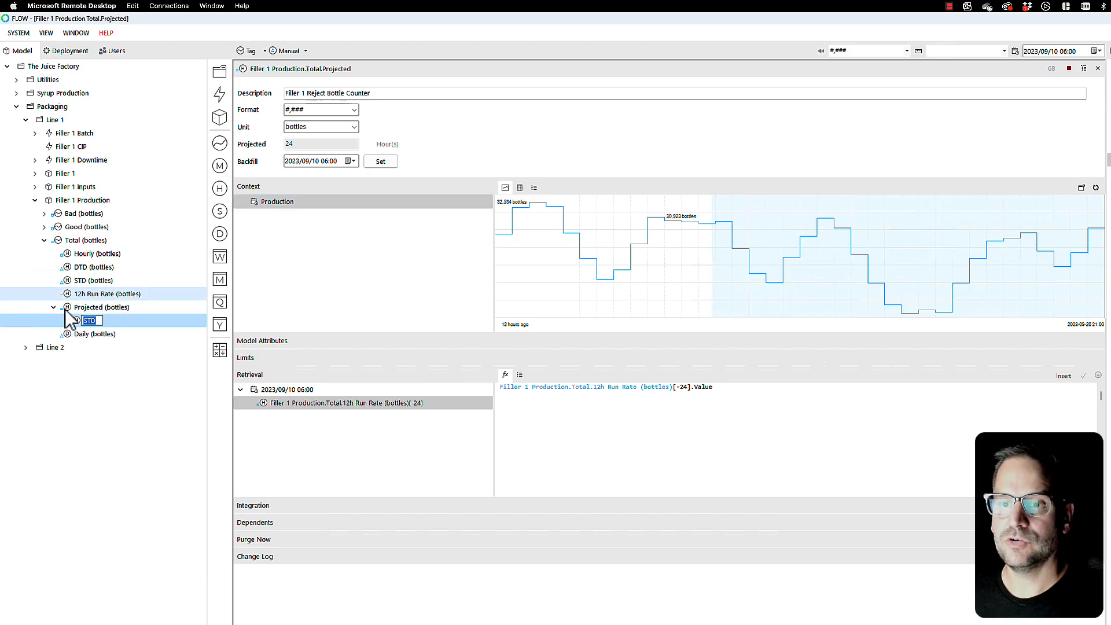
pyautogui.press('Return')
pyautogui.moveTo(220, 189); pyautogui.dragTo(221, 192)
pyautogui.click(222, 194)
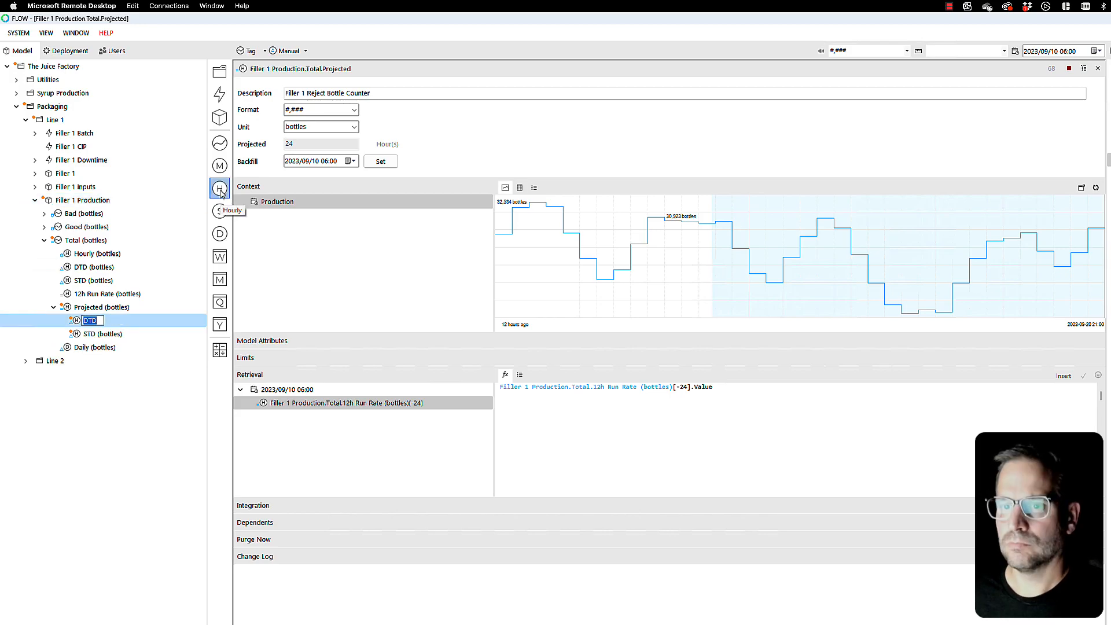
# Delete the STD measure beneath Projected (bottles), keeping only DTD.
pyautogui.click(76, 337)
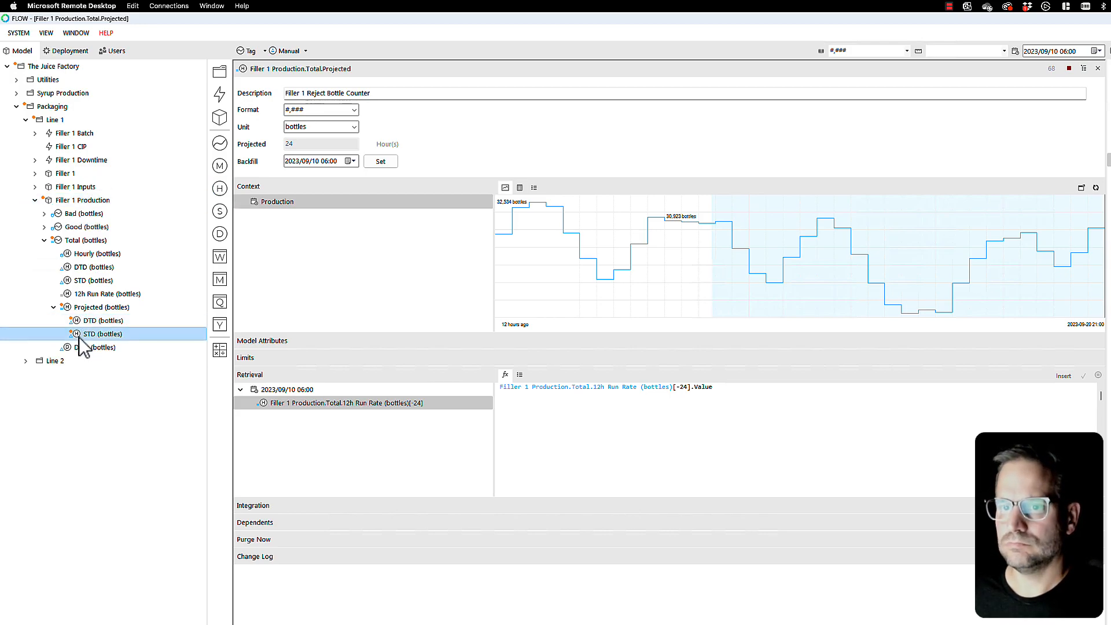
pyautogui.rightClick(75, 335)
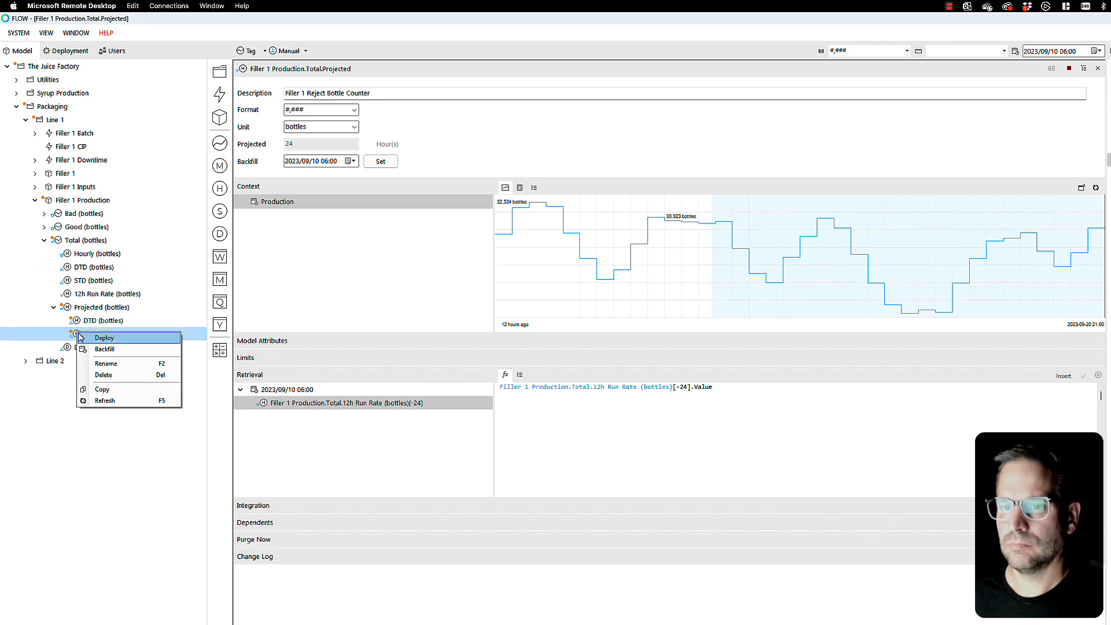
pyautogui.click(103, 375)
pyautogui.click(694, 407)
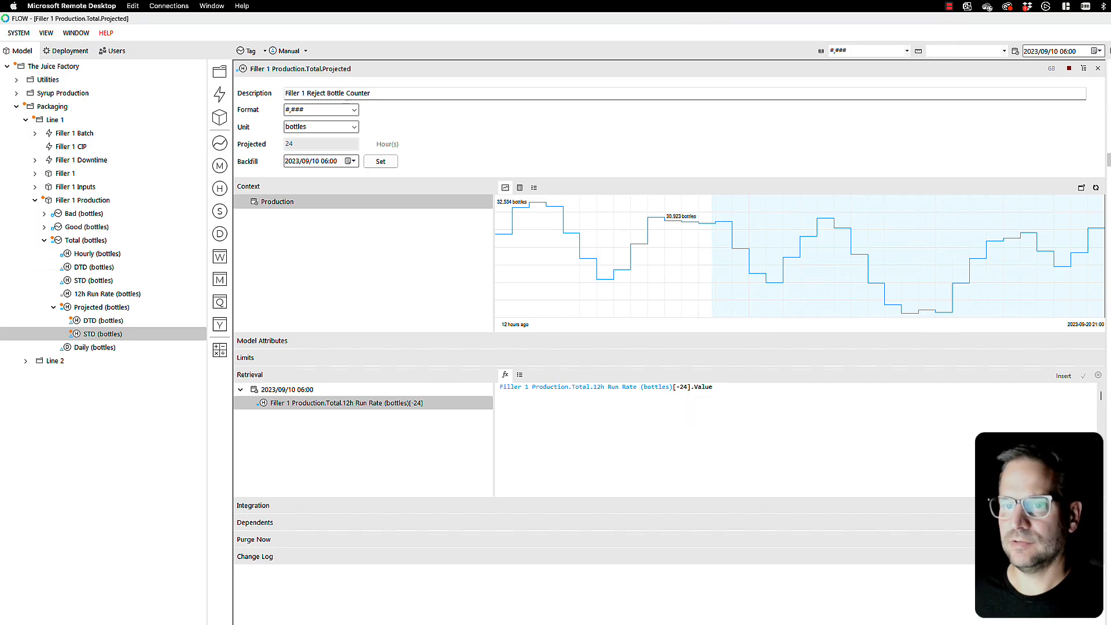
# Set the projection of the DTD measure beneath Projected to 24 hours and deploy it.
pyautogui.click(74, 321)
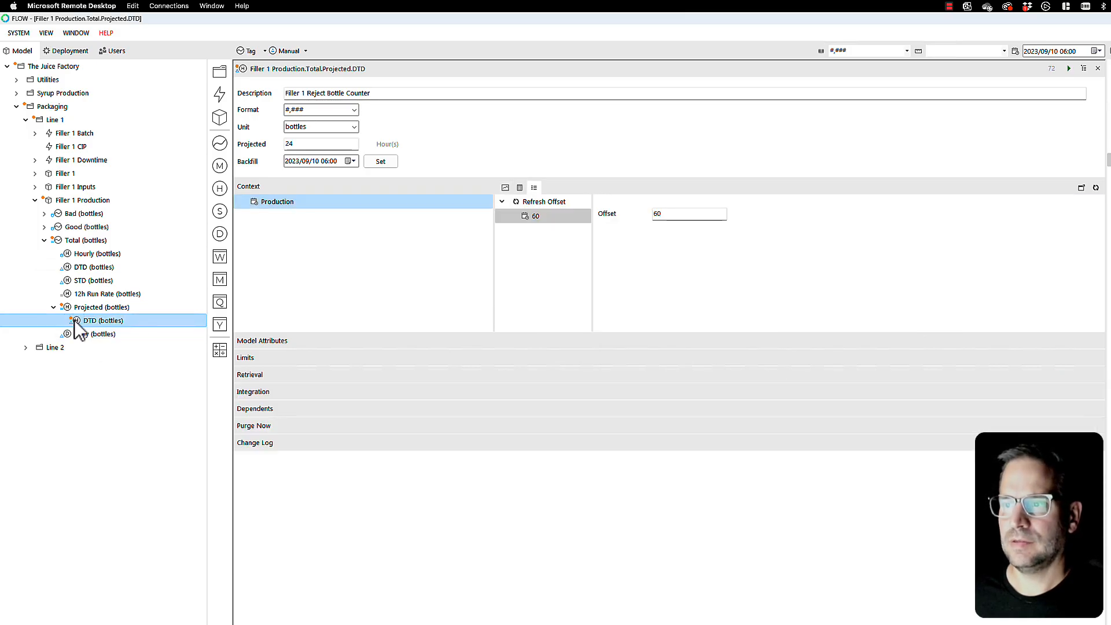
pyautogui.click(296, 143)
pyautogui.moveTo(311, 149); pyautogui.dragTo(259, 145)
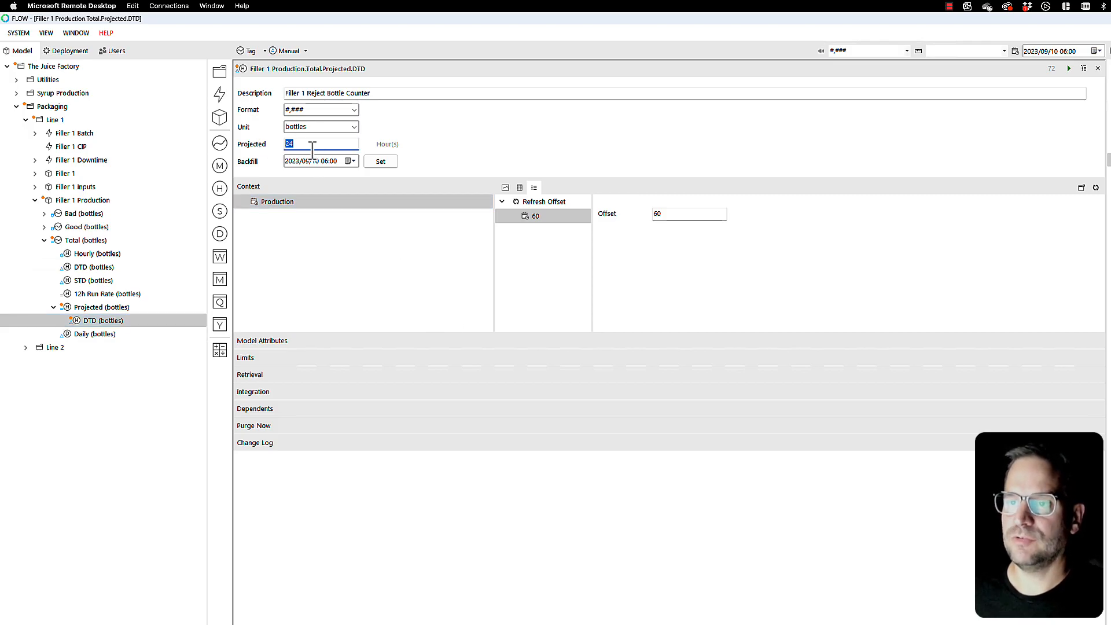
pyautogui.write('24')
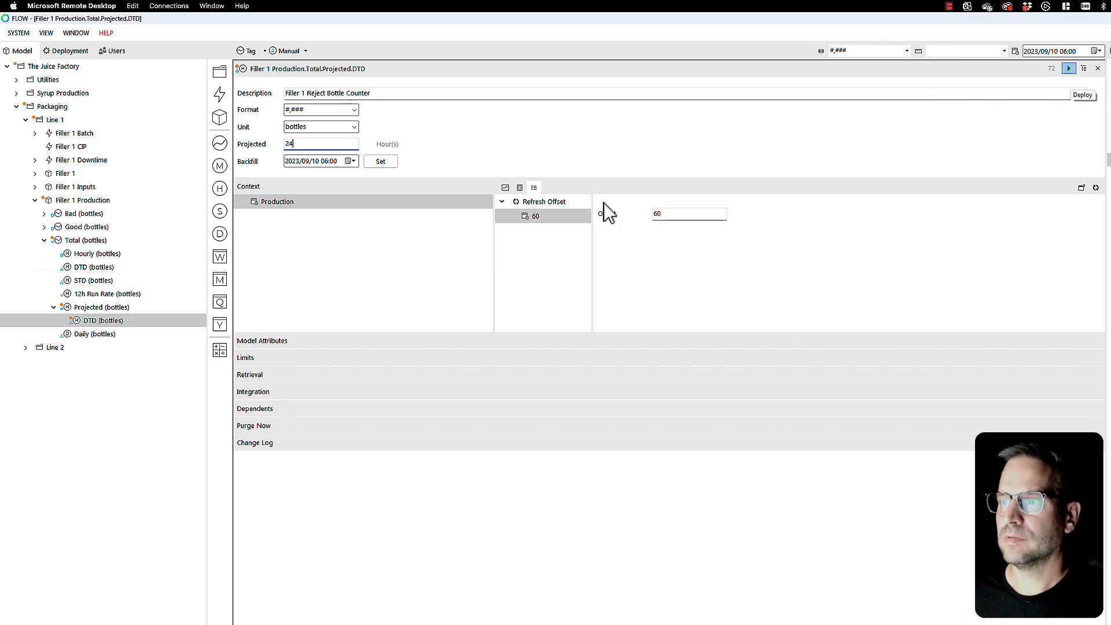
pyautogui.click(506, 188)
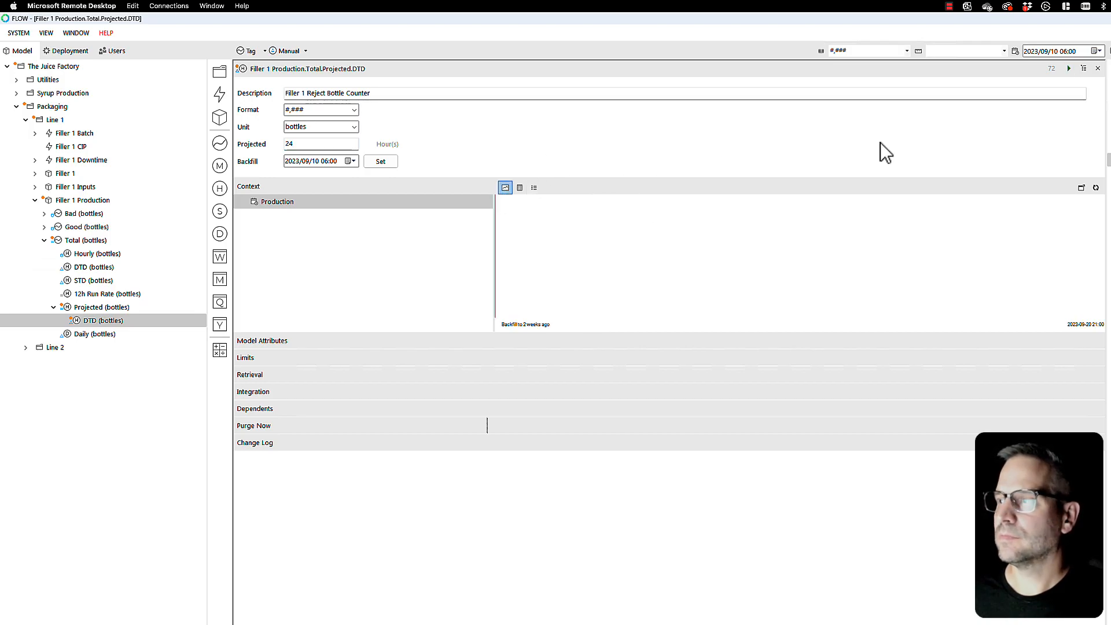
pyautogui.click(1068, 69)
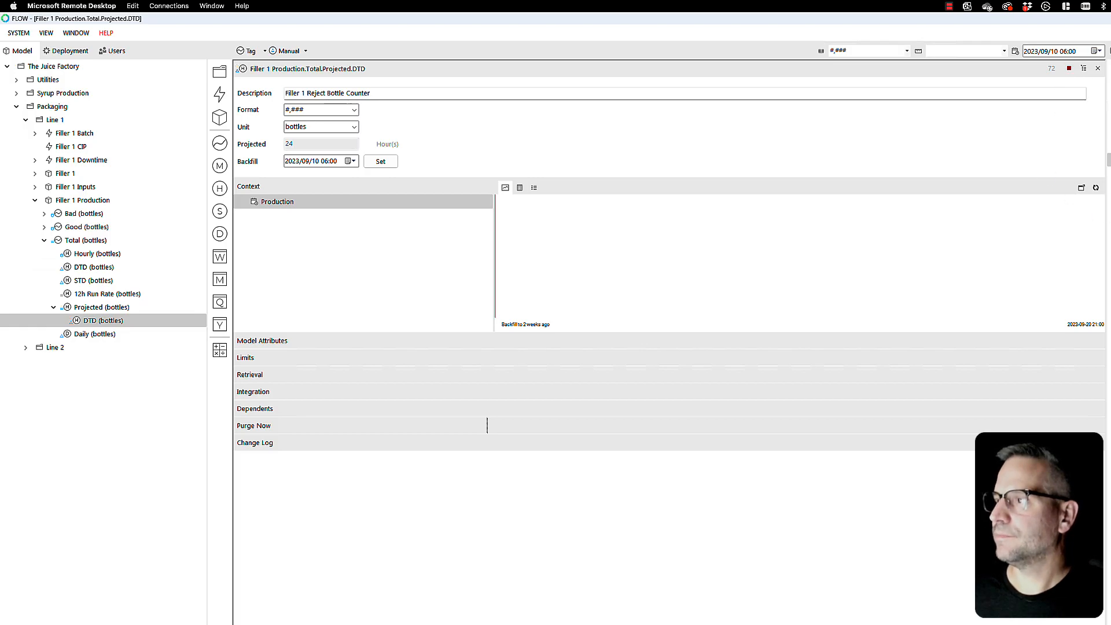
# Refresh the projected DTD trend and inspect the value of its last projected hour.
pyautogui.click(1096, 188)
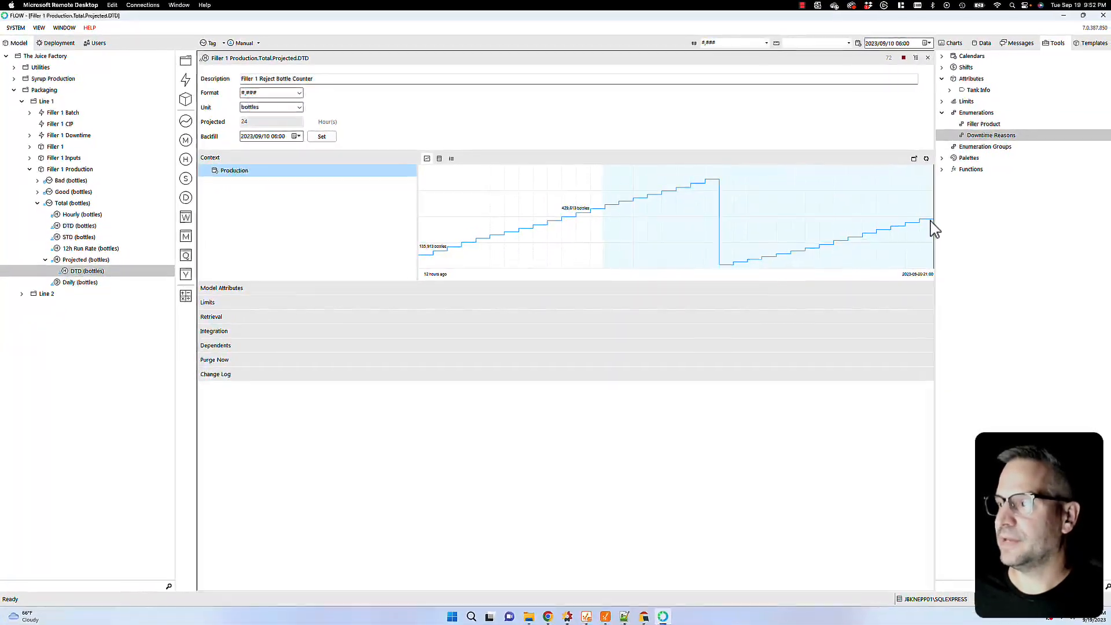
pyautogui.moveTo(930, 226)
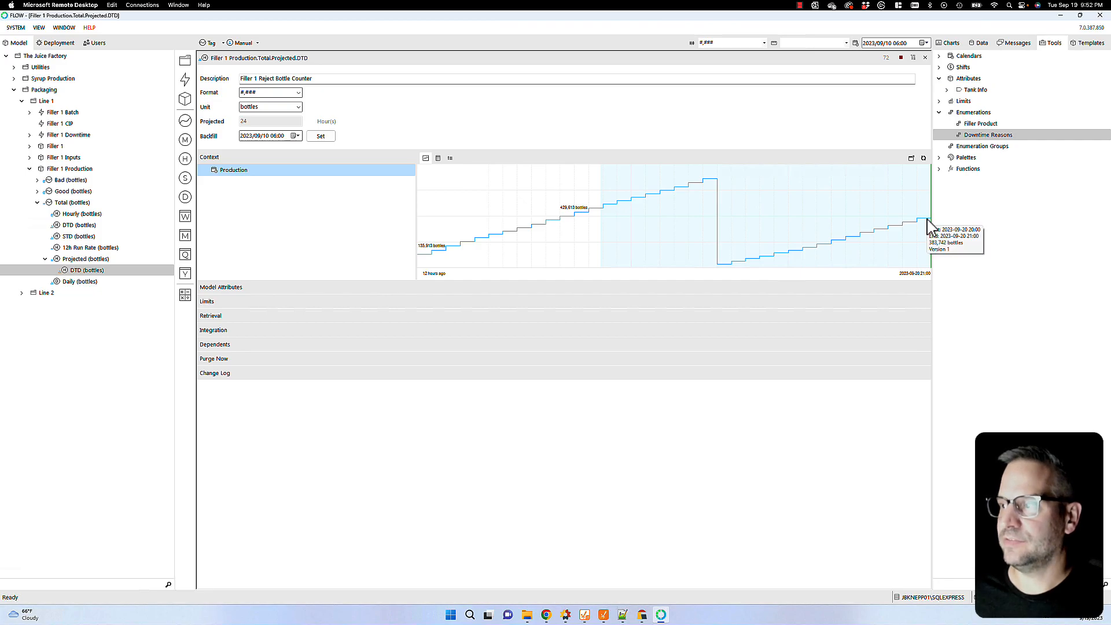